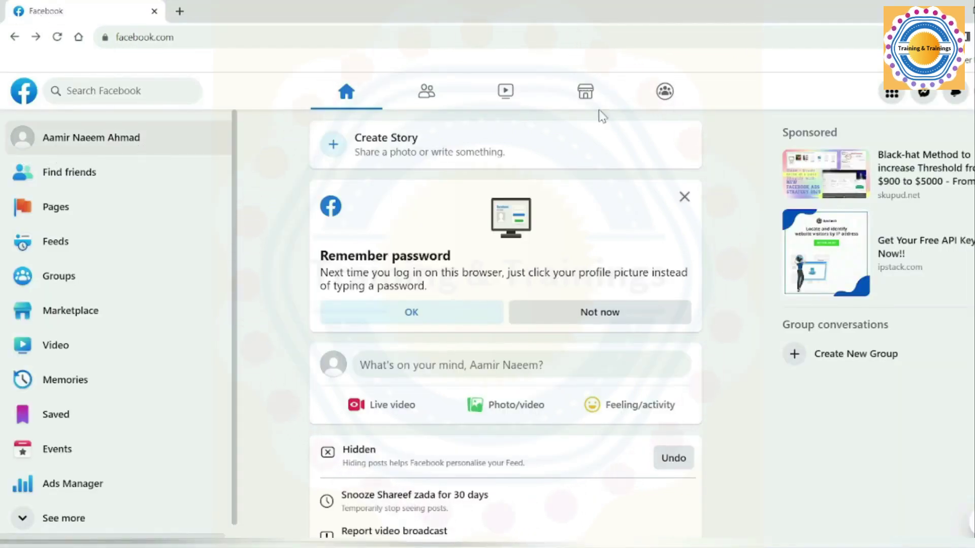
Step: Open the account menu and view the profiles available on this account
click(956, 93)
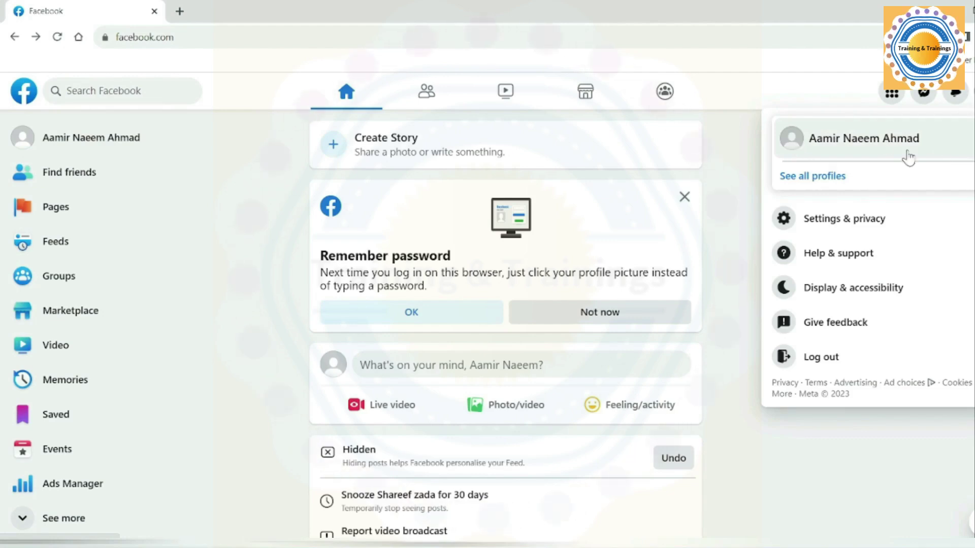
click(833, 178)
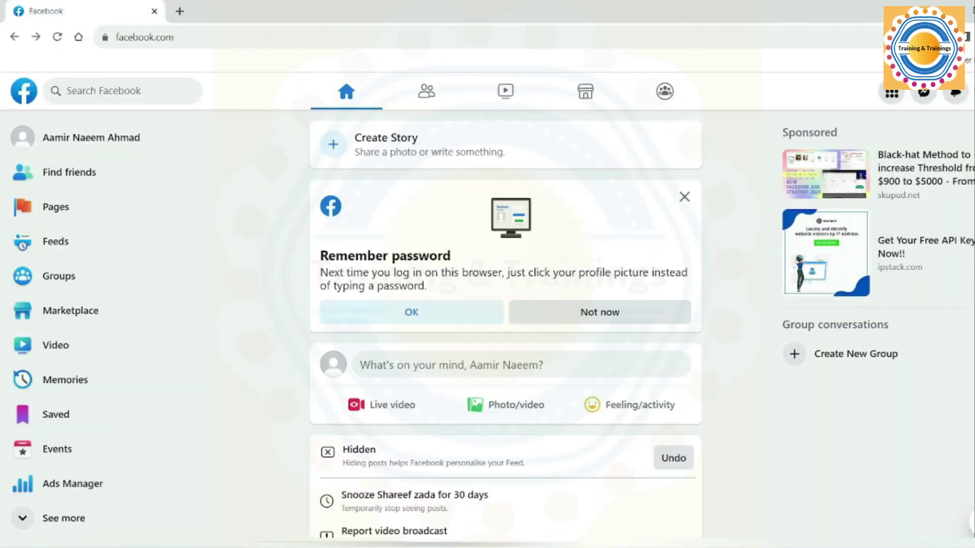
click(968, 94)
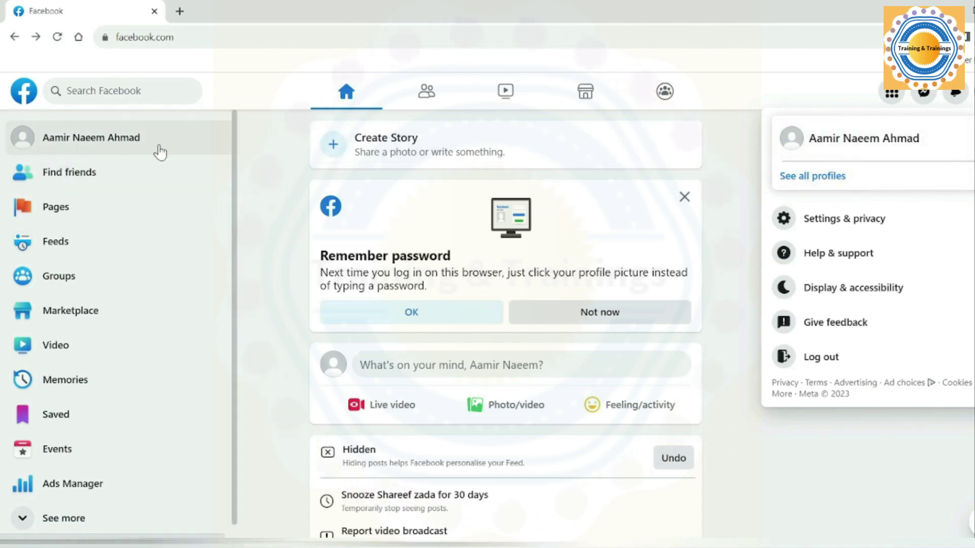
Step: From Pages, start a new Page and enter the name 'Leads Drive ads marketing'
click(55, 218)
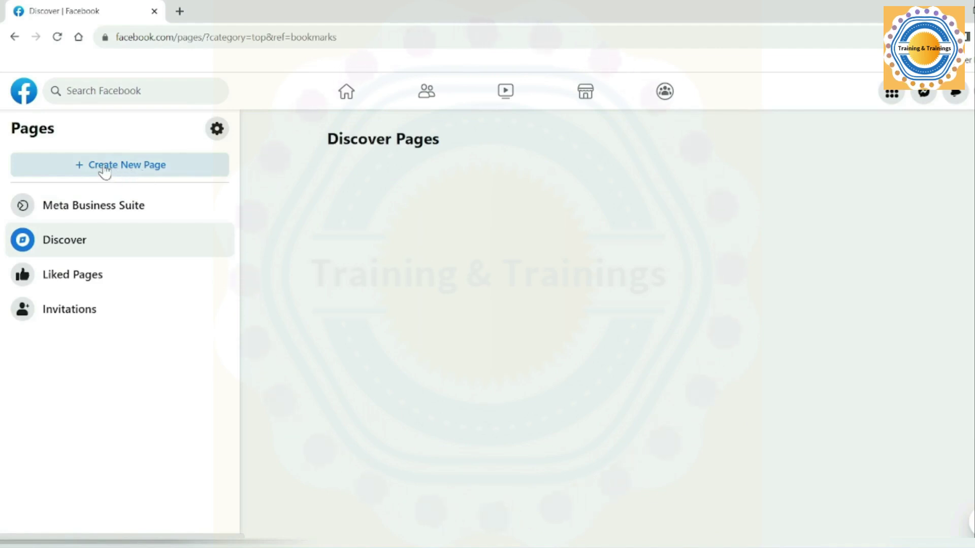
click(104, 166)
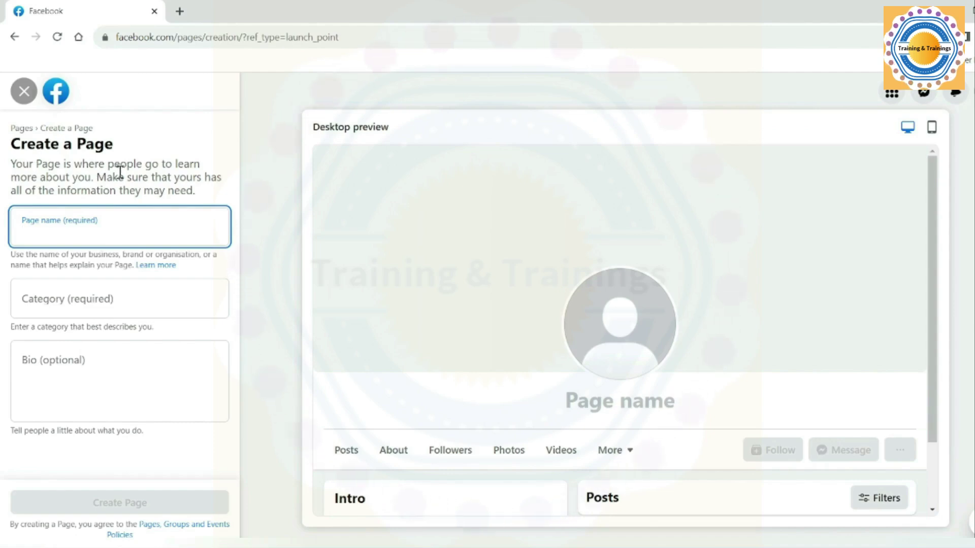
click(63, 306)
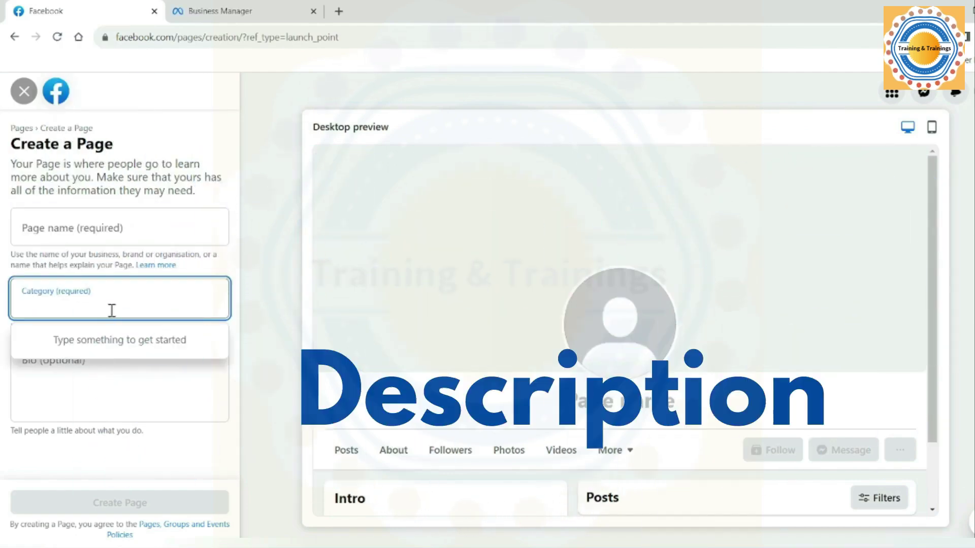
click(48, 374)
click(91, 228)
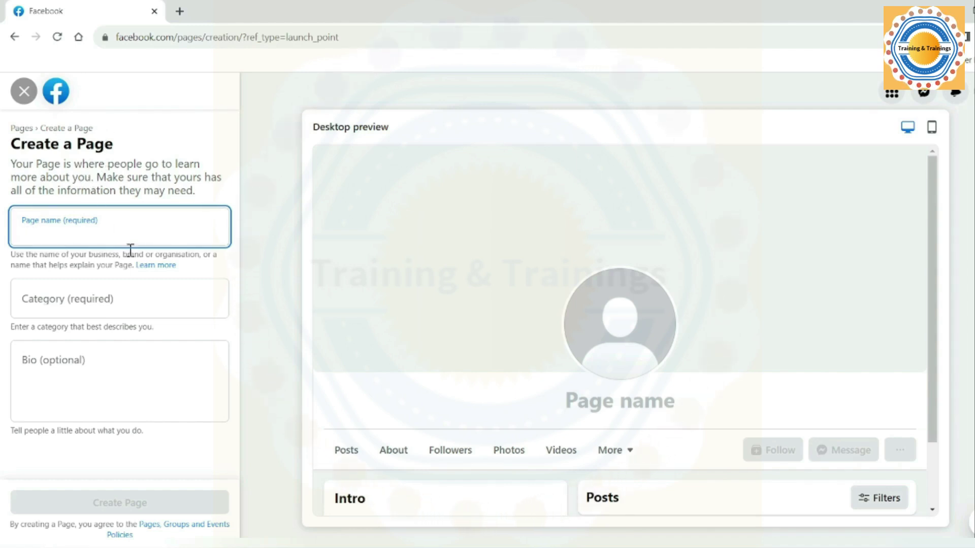
text(Leads)
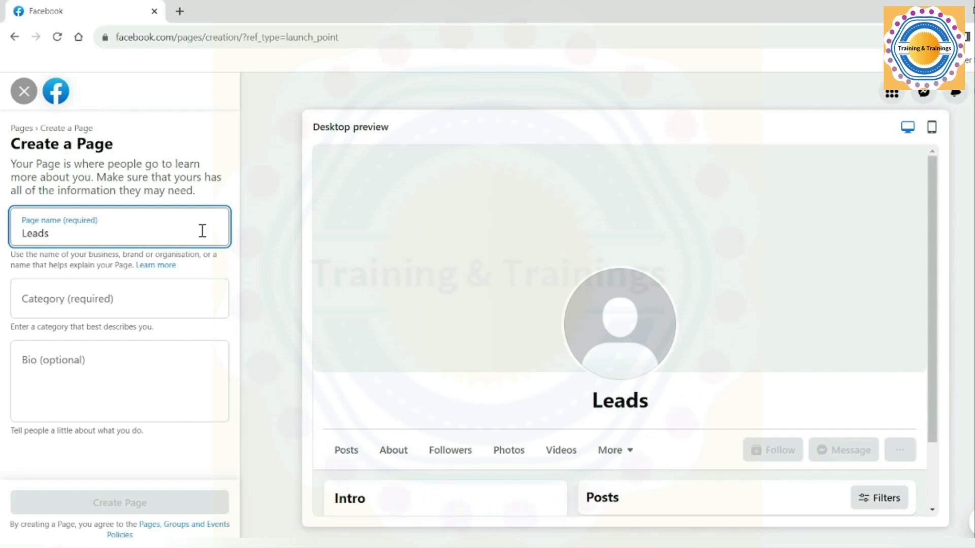
text( Drive a)
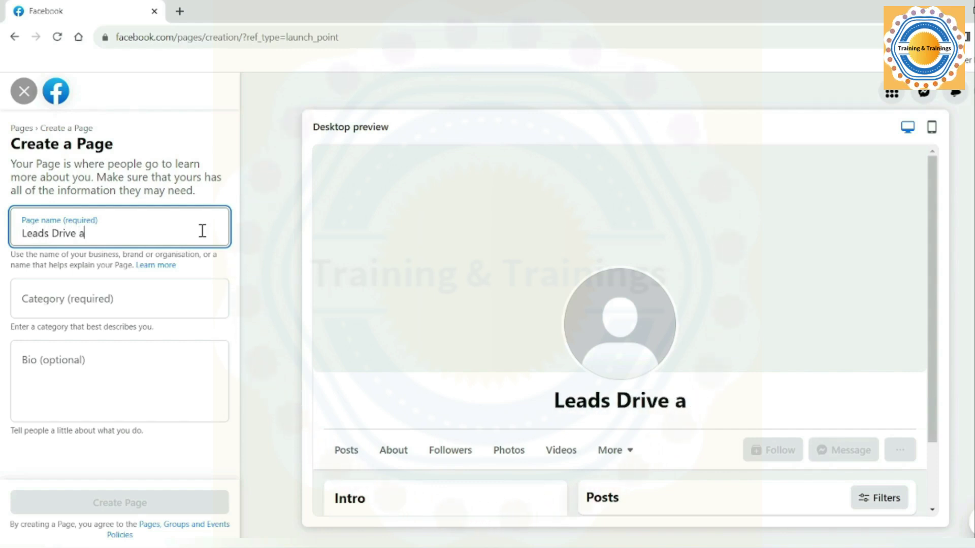
text(ds marketing)
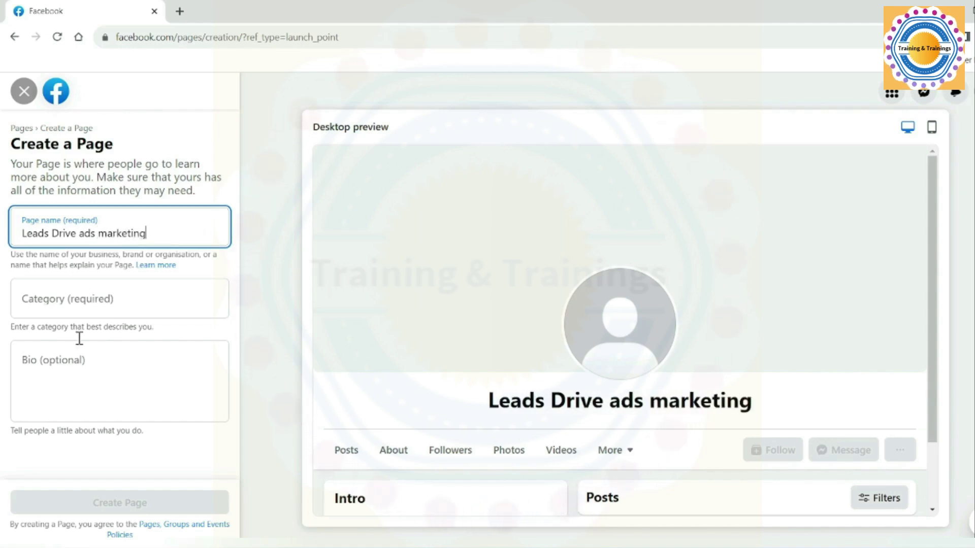
Step: Search 'marketing' and add Marketing agency, Advertising/marketing and Social media agency as categories
click(52, 296)
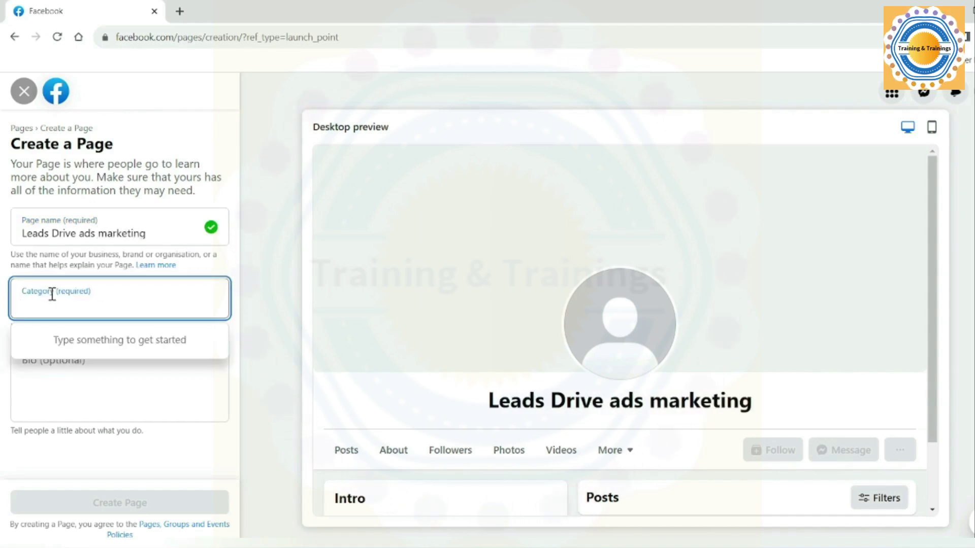
text(mar)
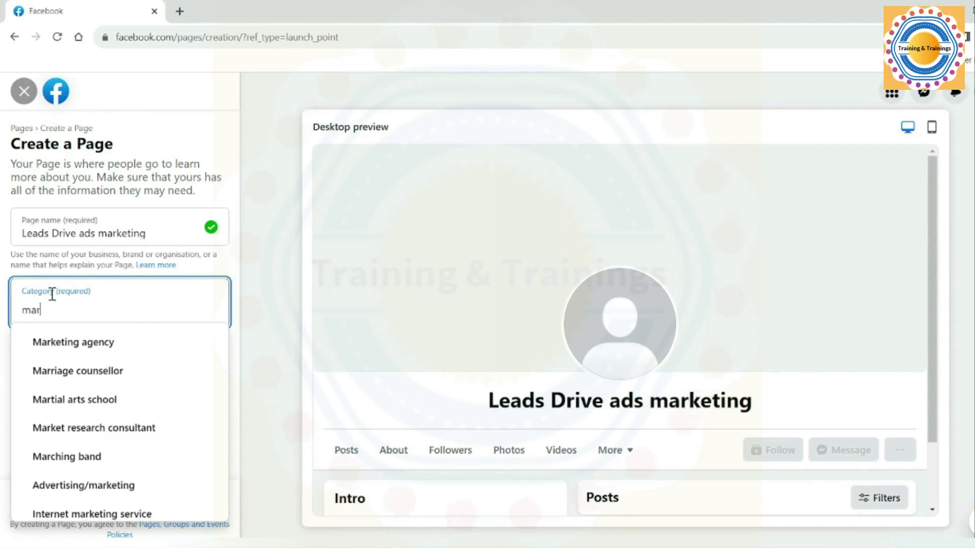
text(keting)
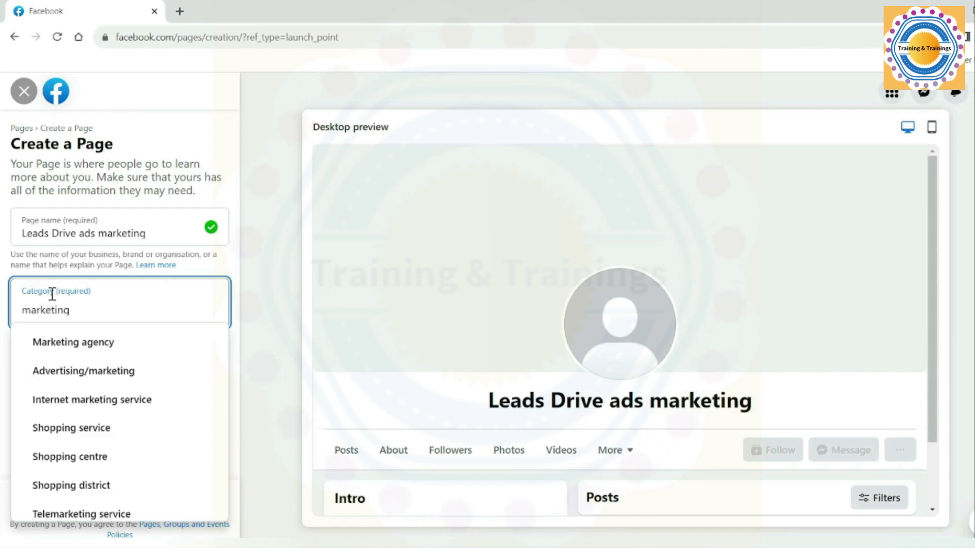
click(69, 354)
text(mar)
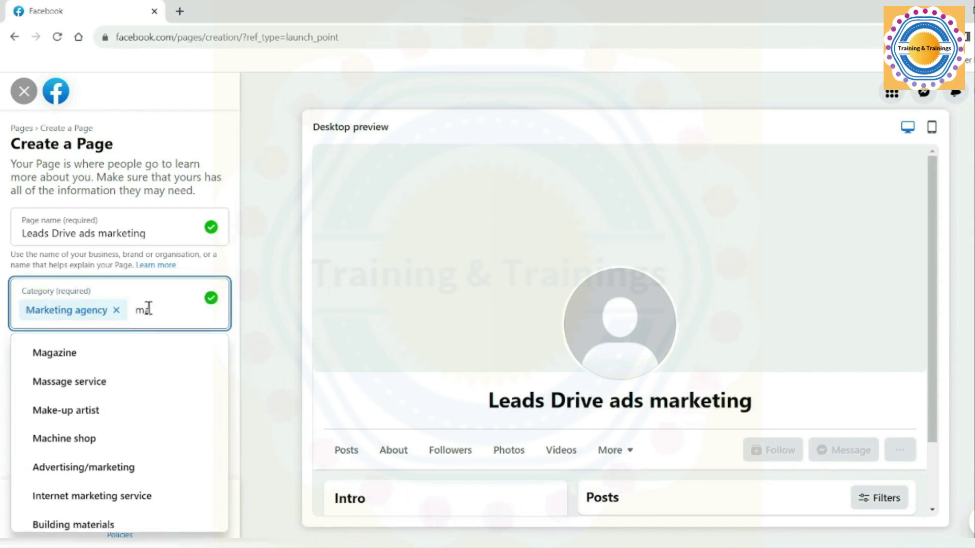
click(124, 467)
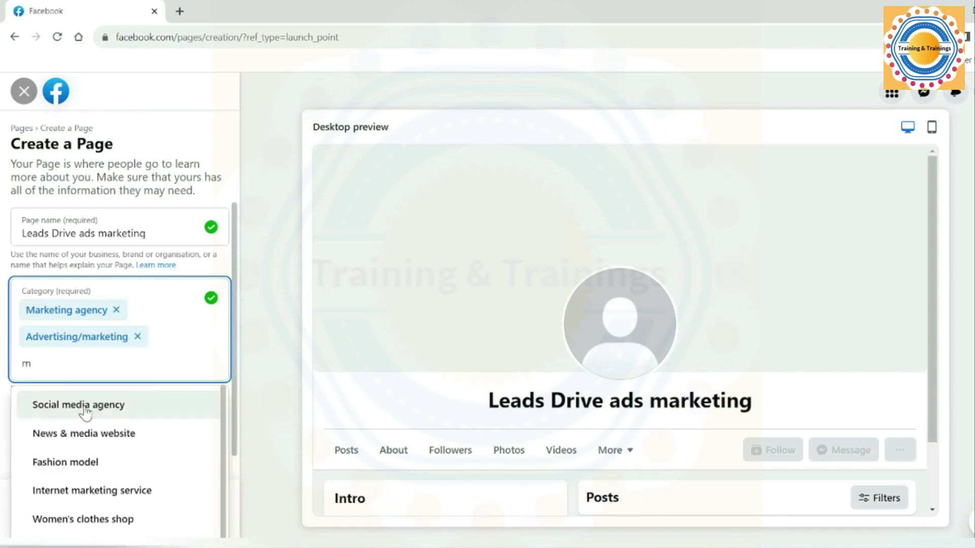
click(84, 405)
click(138, 447)
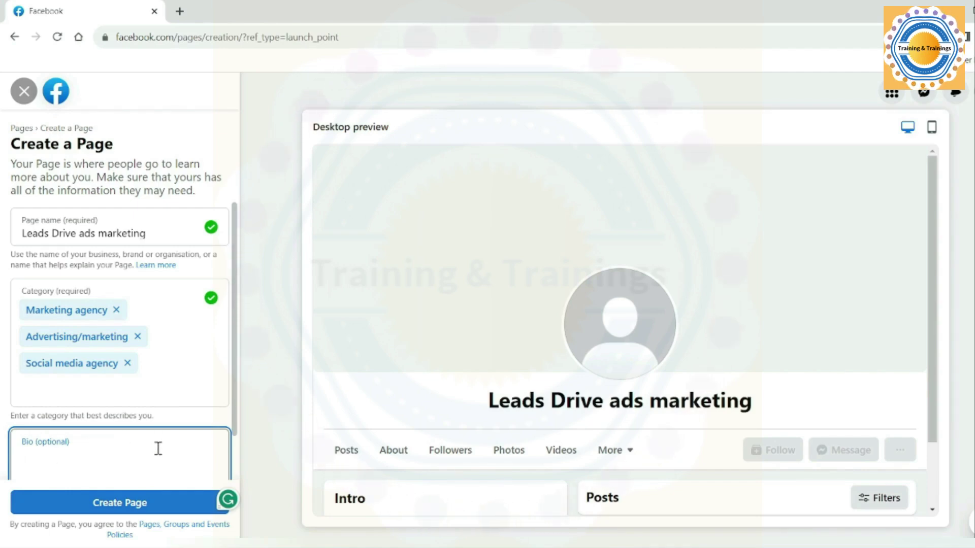
Step: Enter the bio 'Leads Drive ads marketing is a digital social media marketing agency.', then leave the form
text(Leads)
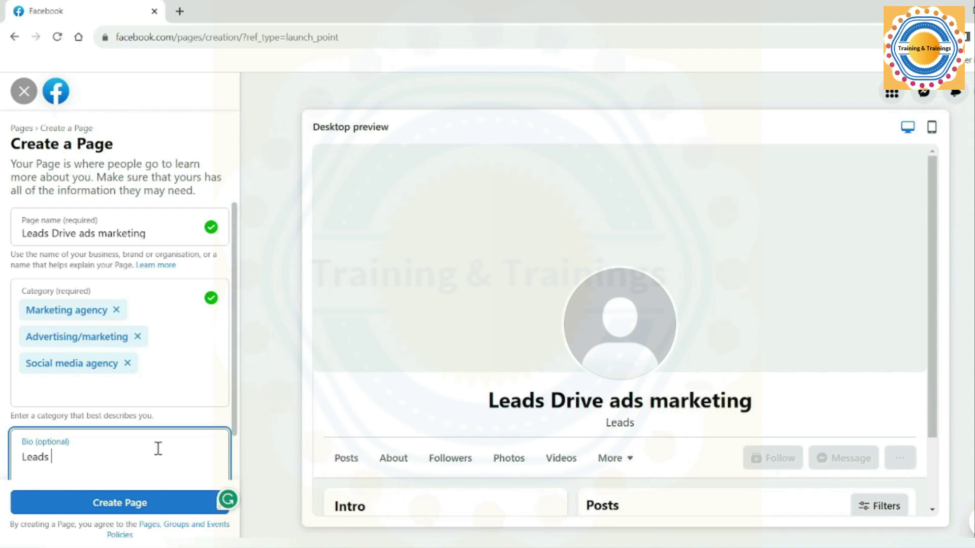
text( Drive ads marketing is a )
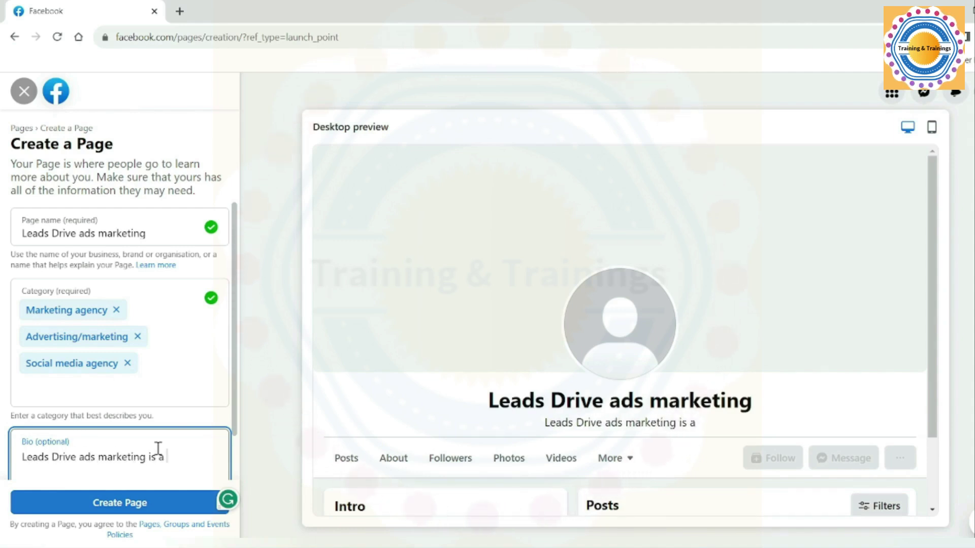
text(digital social media marketing )
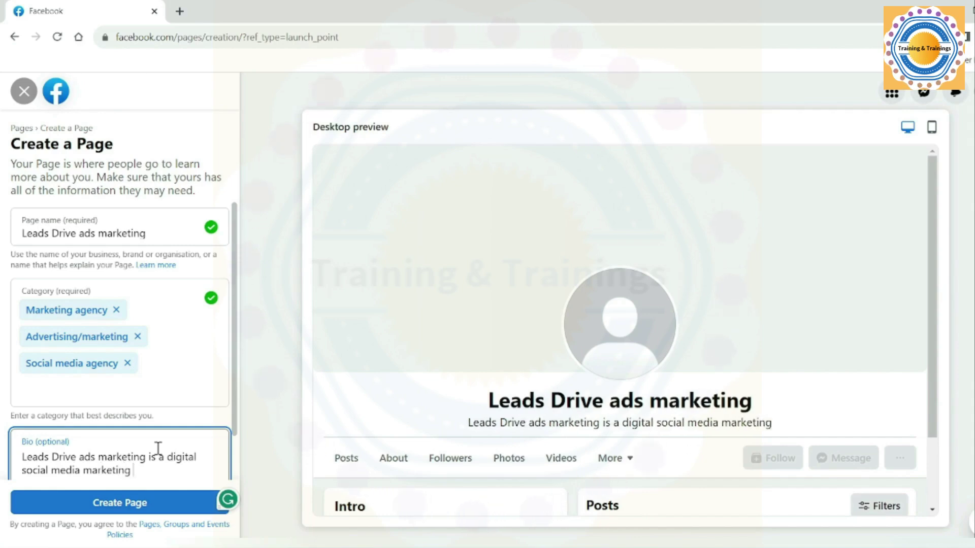
text(agency.)
click(39, 503)
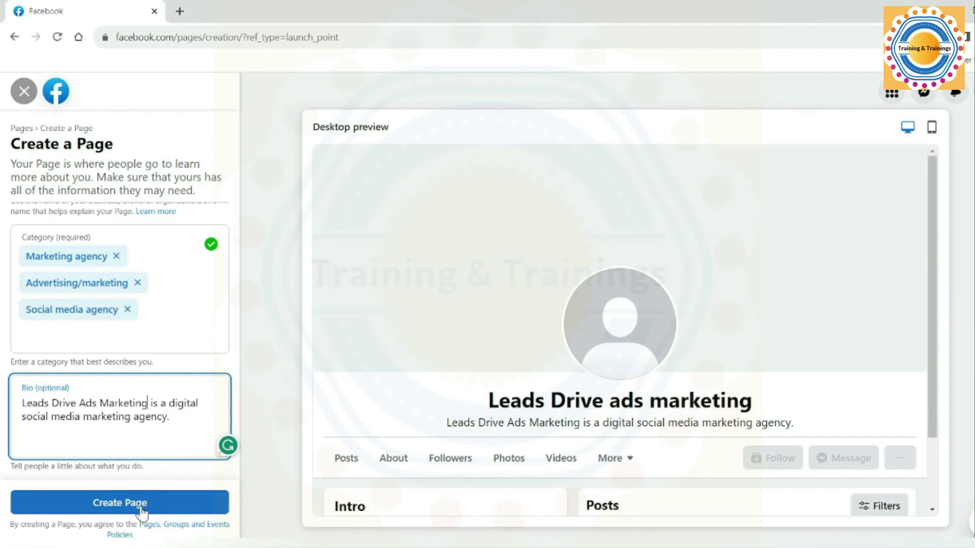
click(25, 93)
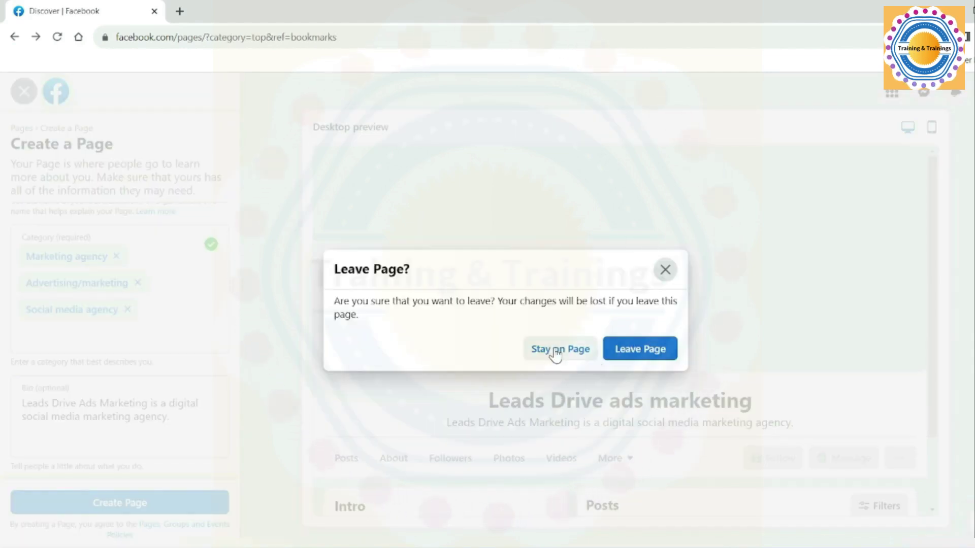
click(620, 351)
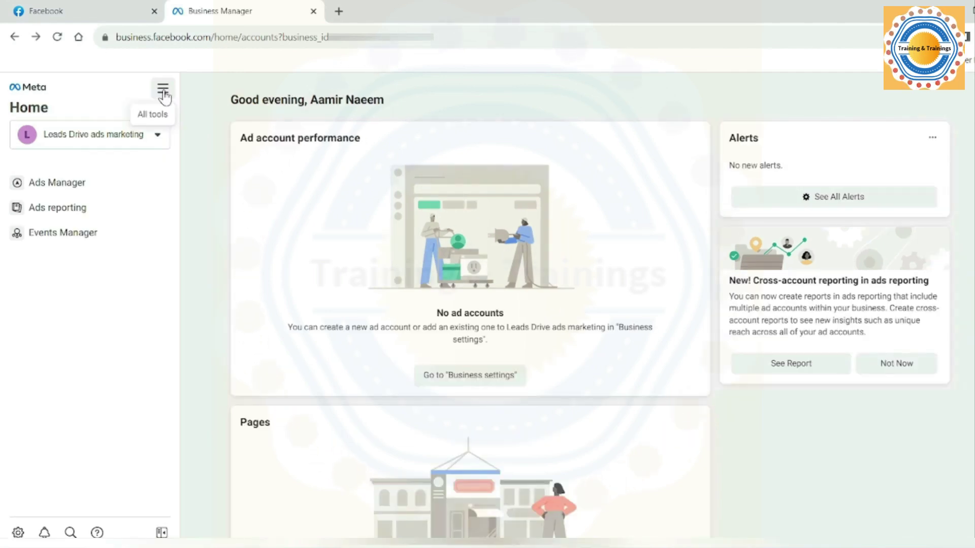
Step: Go to Business settings, Accounts > Pages, and bring up the Add Page options
click(163, 90)
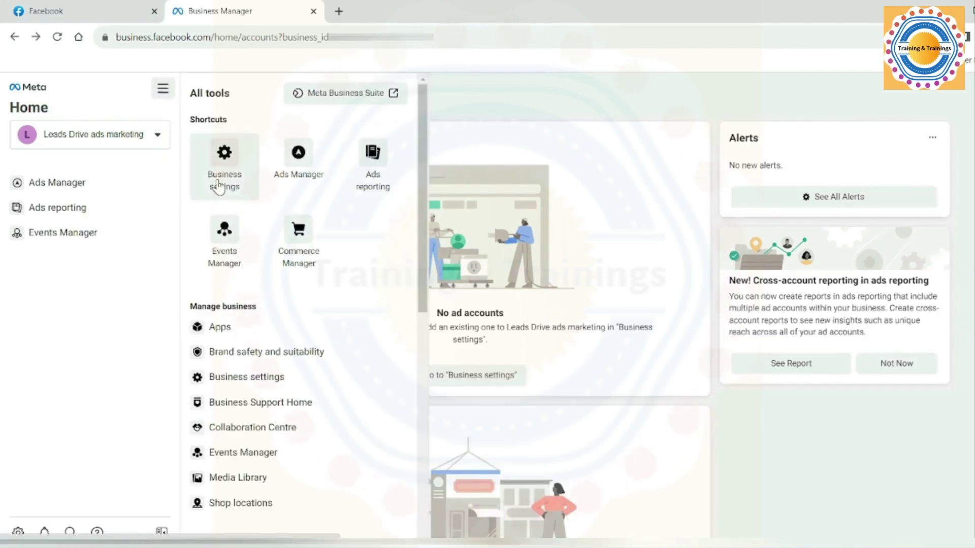
click(226, 378)
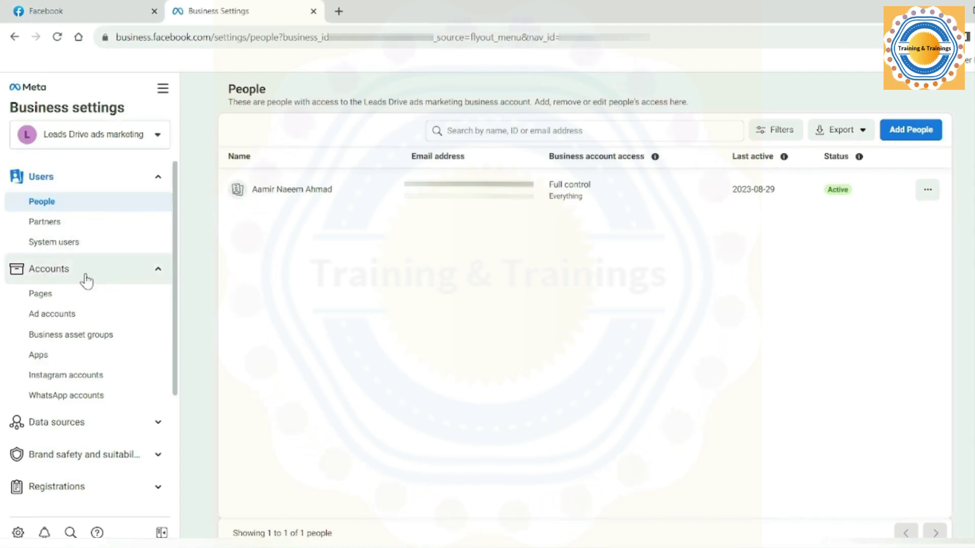
click(67, 299)
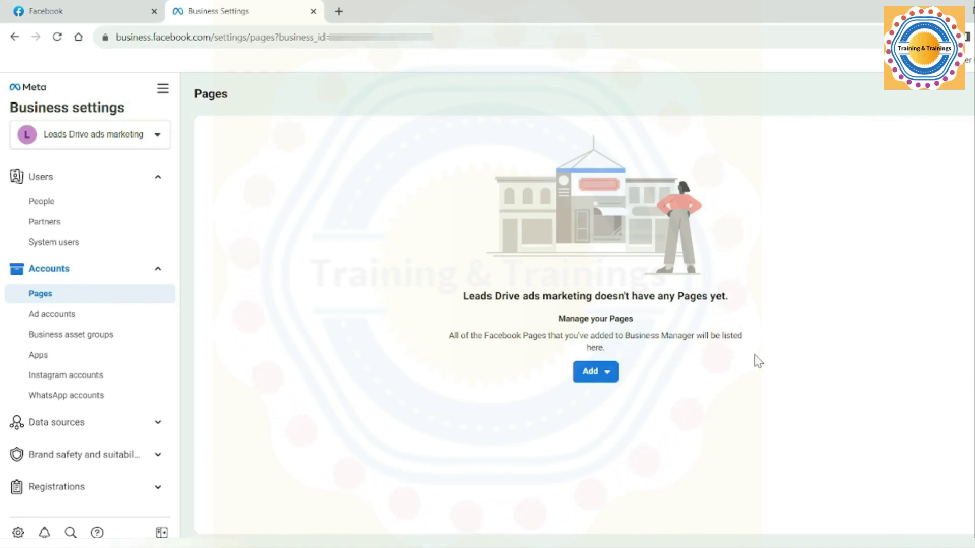
click(607, 378)
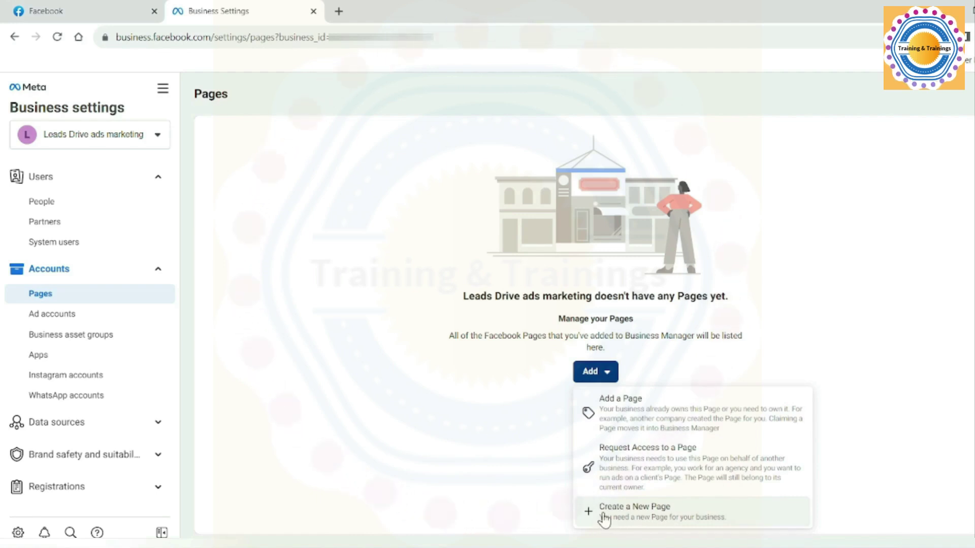
Step: Choose to create a new Page for a local business or place
click(673, 519)
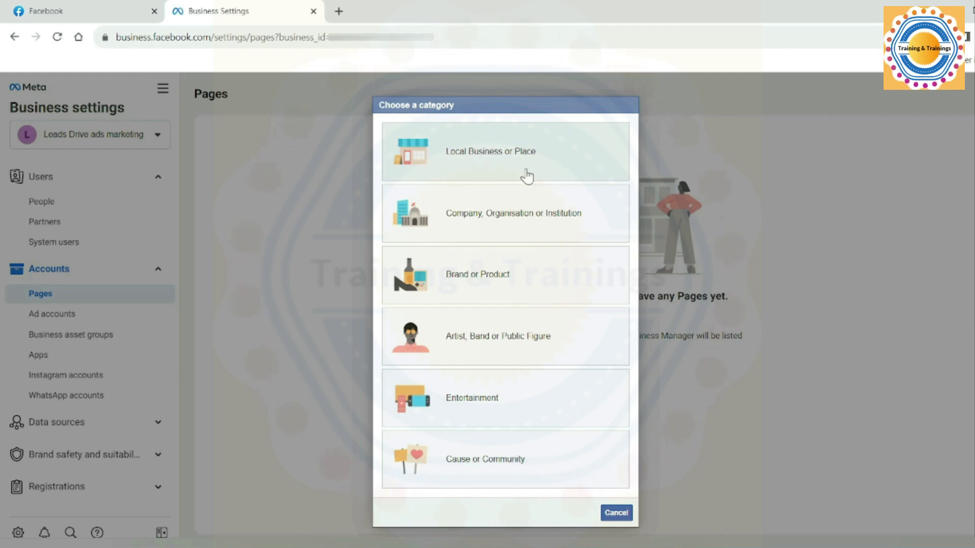
key(Escape)
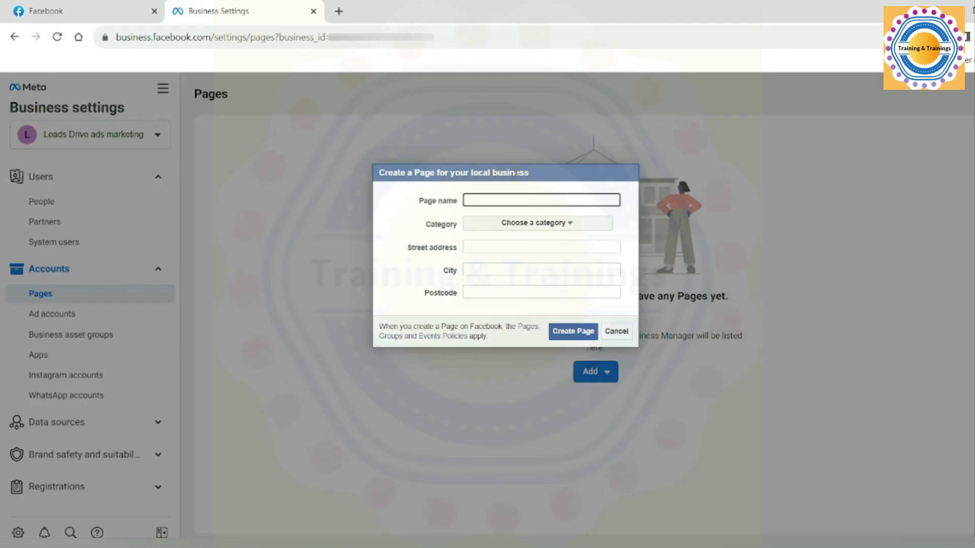
Step: Name the Page Leads Drive ads marketing and pick the Advertising/marketing category
key(ctrl+plus)
key(ctrl+plus)
text(Leads Drive ads marketing)
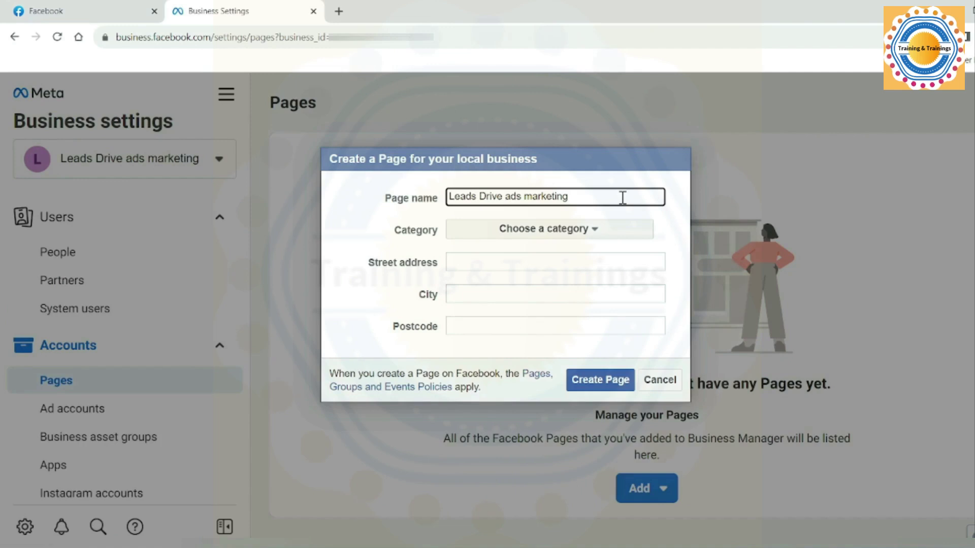
click(584, 229)
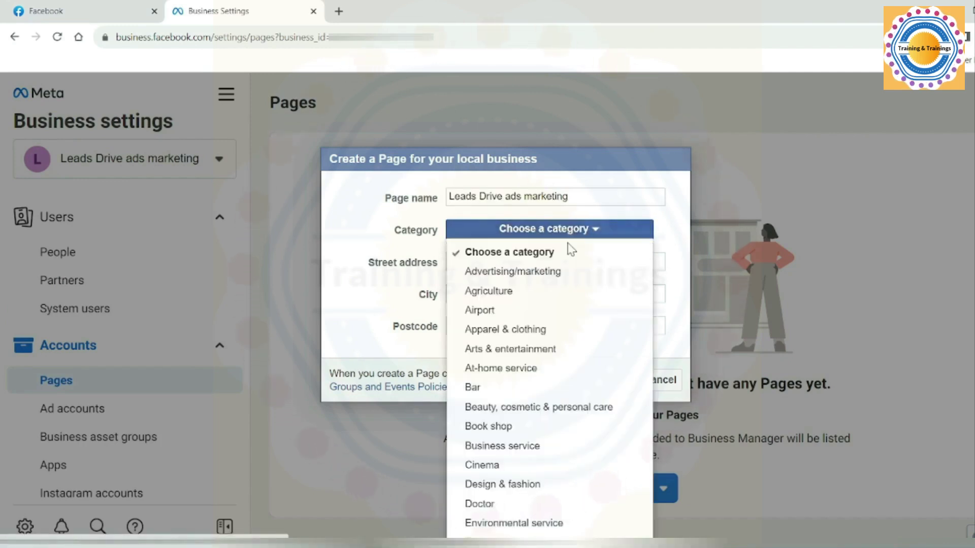
scroll(553, 203, down, 2)
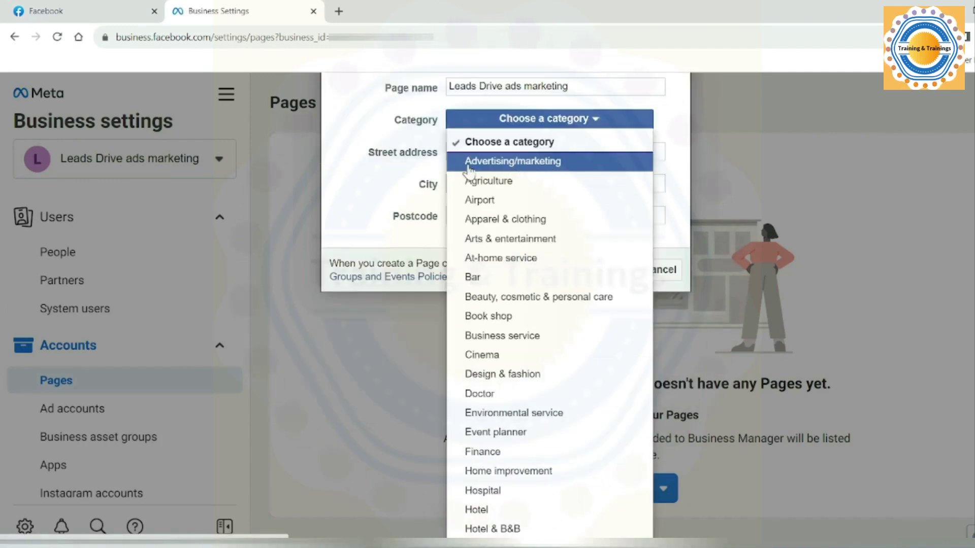
click(537, 170)
Step: Begin filling the address, choosing Islamabad, Pakistan as the city
click(471, 261)
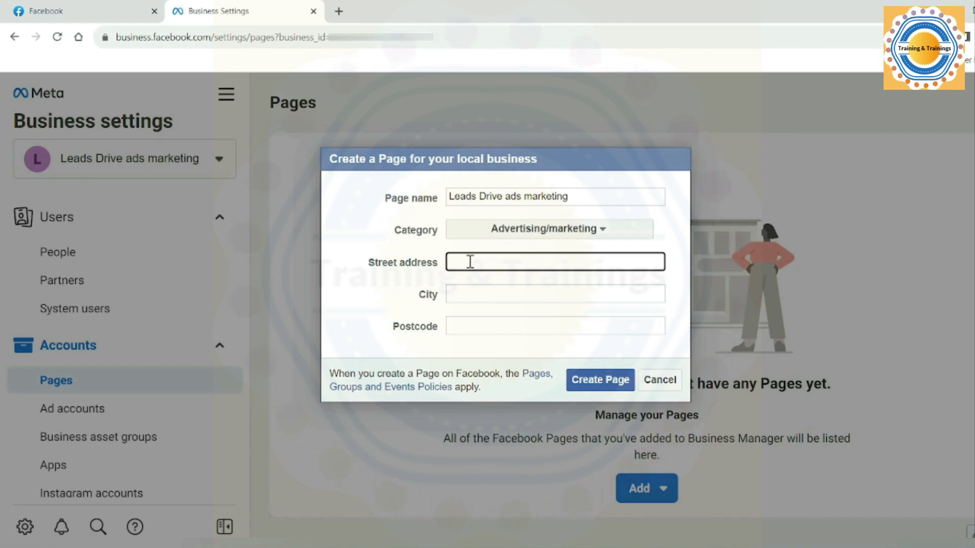
click(464, 320)
key(shift+Tab)
key(shift+Tab)
text(O)
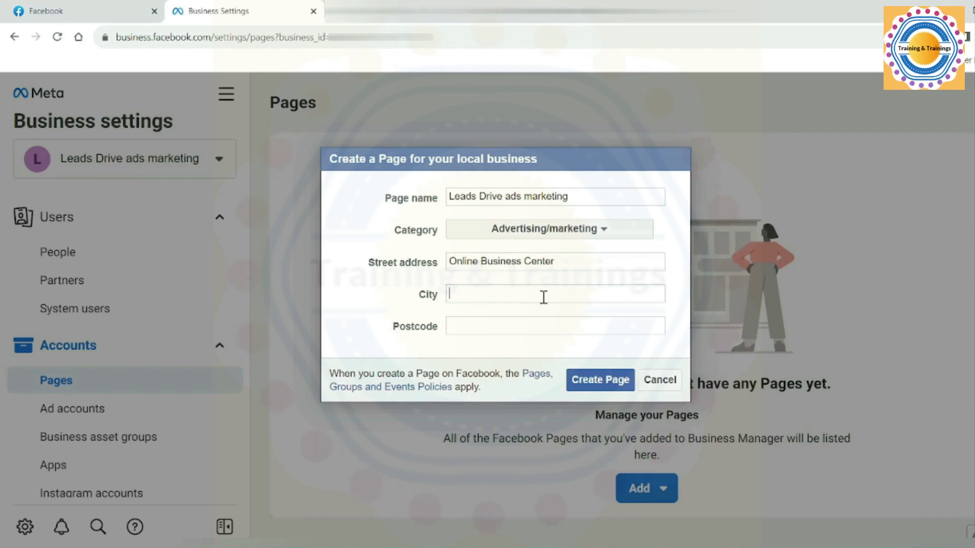
click(595, 385)
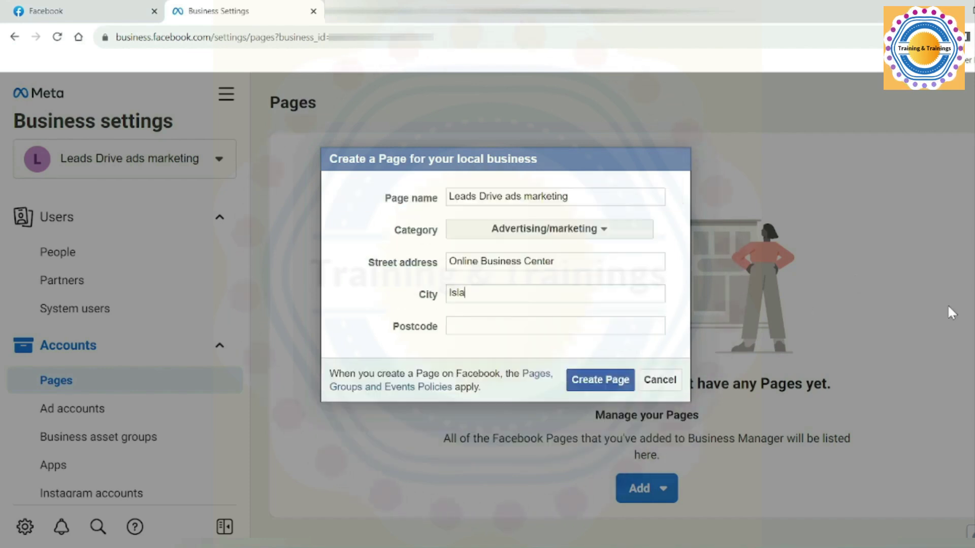
text(am)
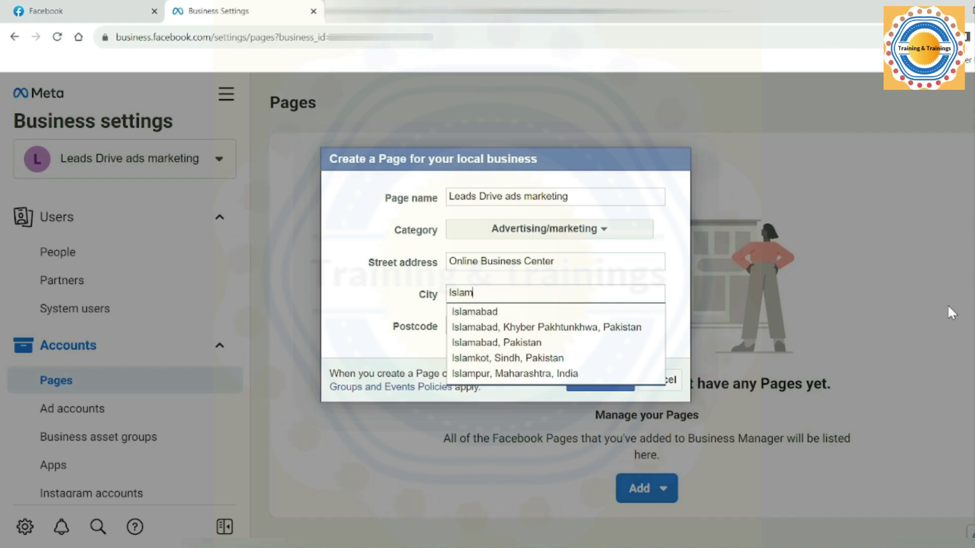
click(525, 343)
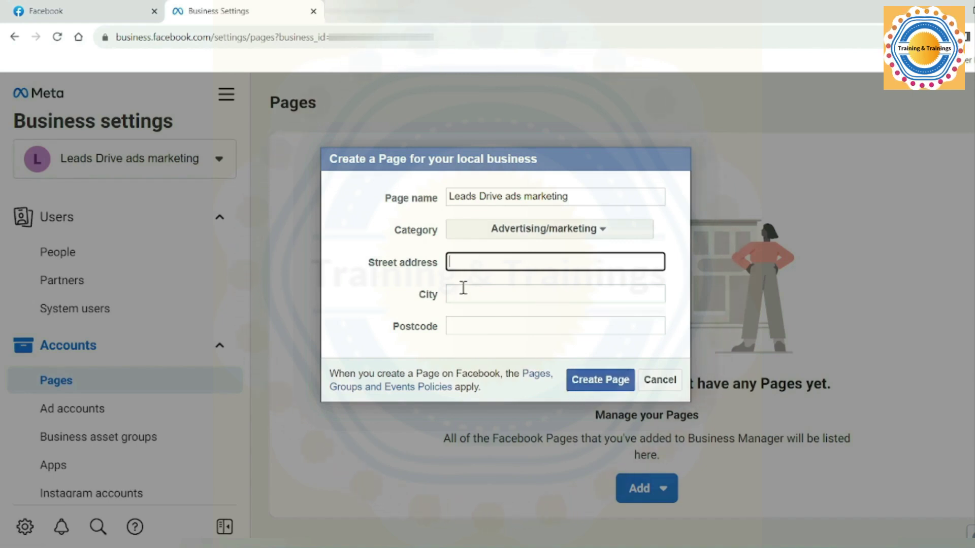
Step: Enter street 'Online Business Center', city Islamabad, postcode 44000, and create the Page
click(463, 288)
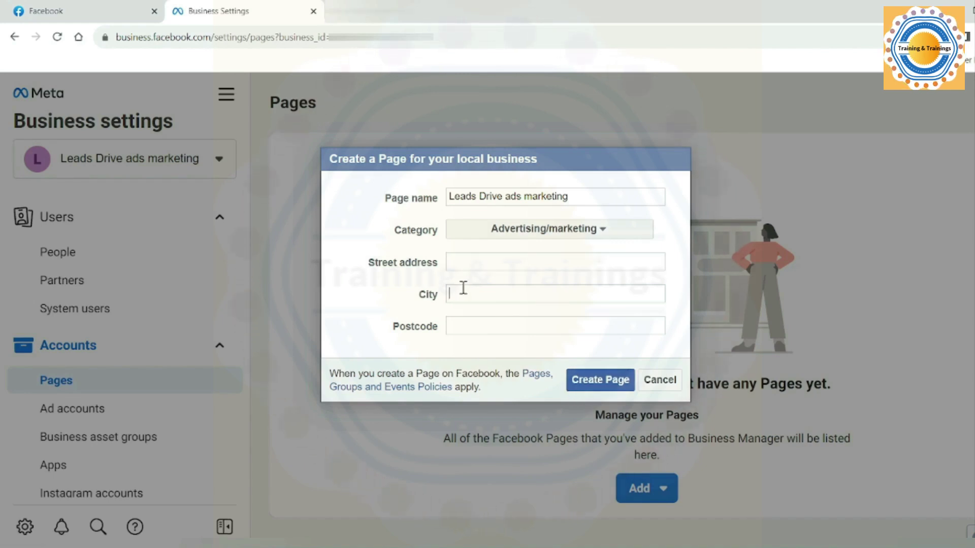
click(463, 324)
click(467, 292)
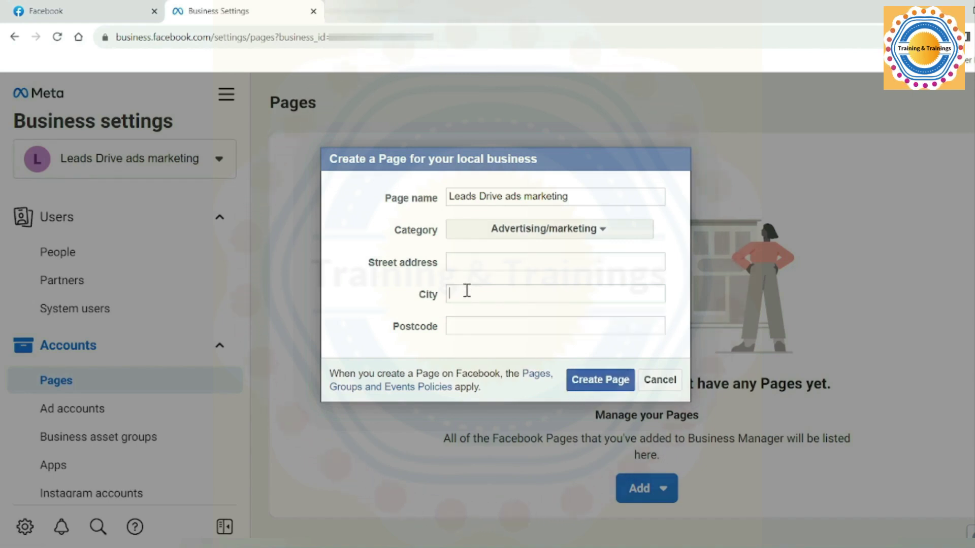
click(465, 260)
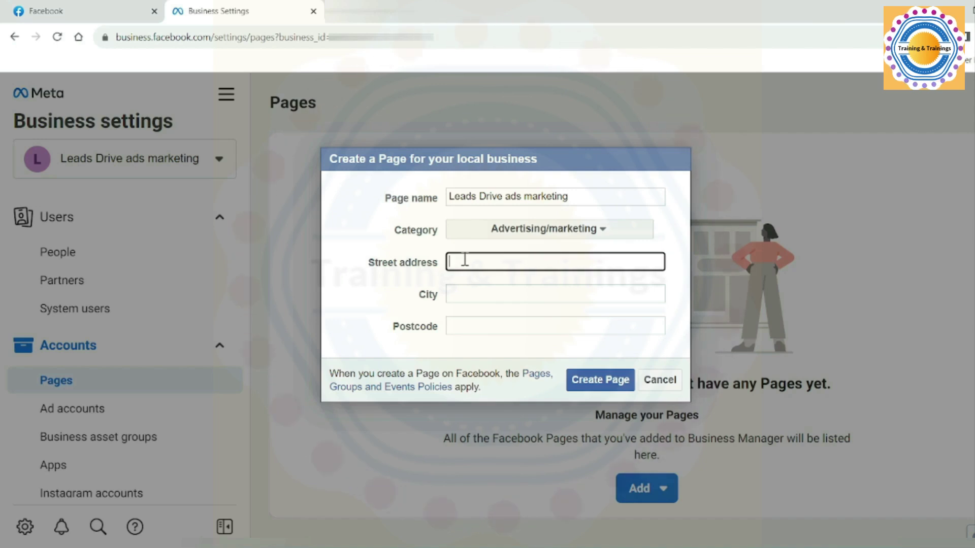
click(470, 293)
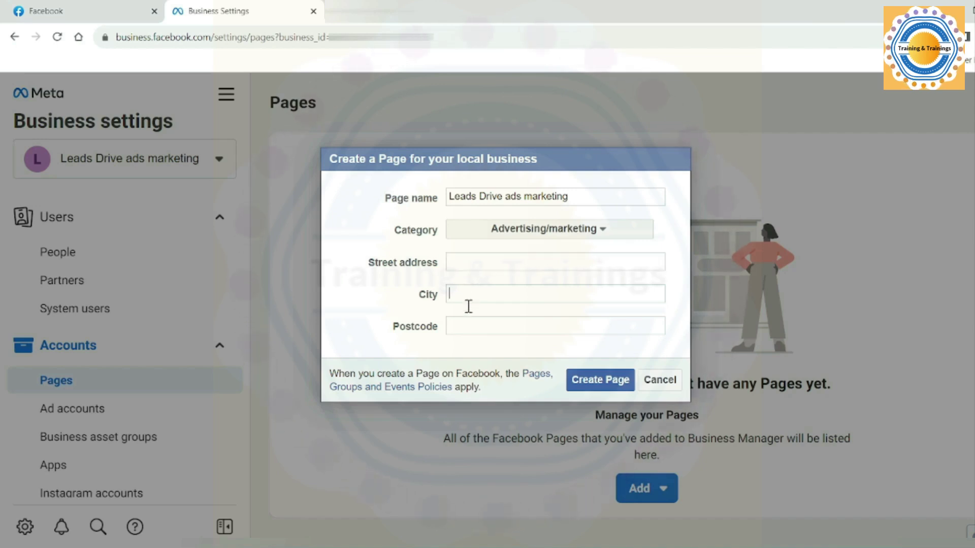
key(shift+Tab)
text(Online Business Center)
key(Tab)
text(Islam)
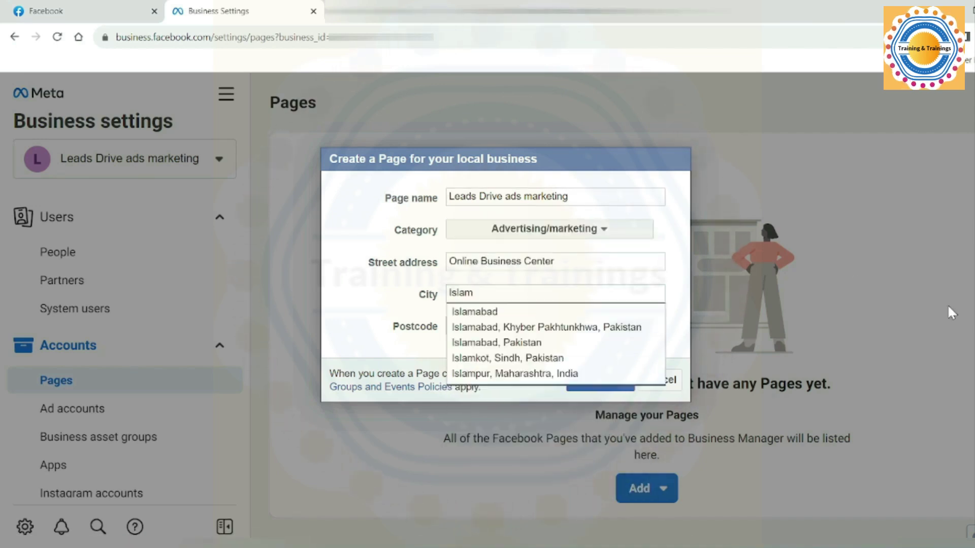
click(525, 344)
key(Tab)
text(44000)
double_click(428, 295)
double_click(415, 327)
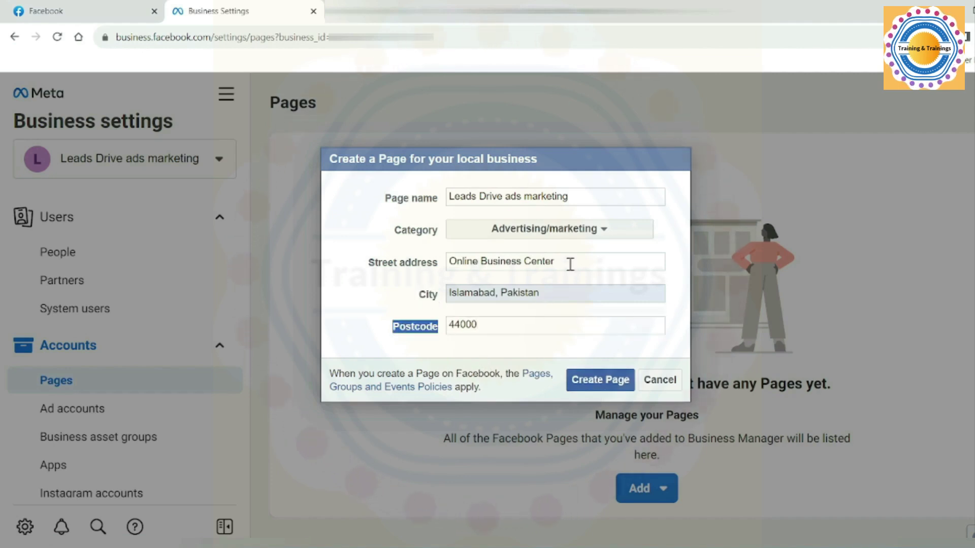
click(584, 386)
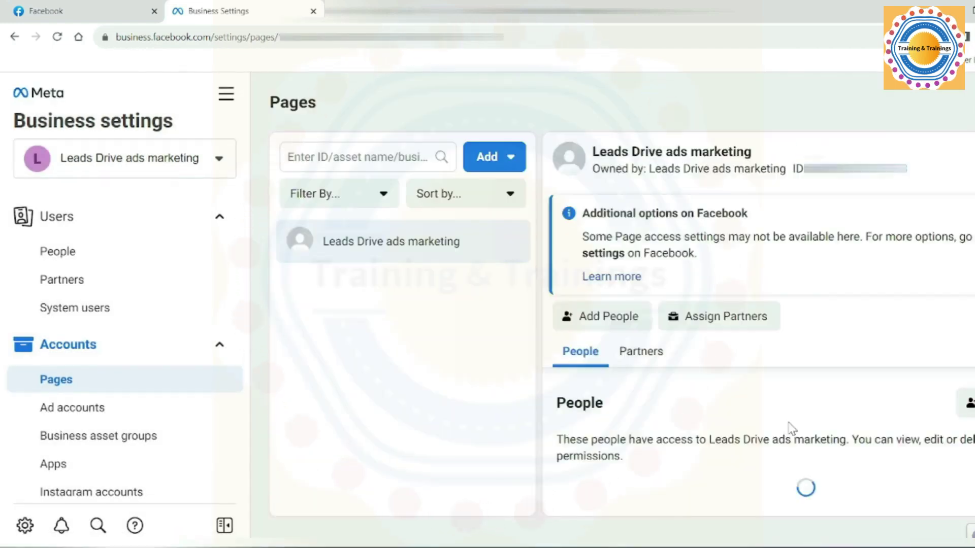
Step: Review the Leads Drive ads marketing Page's people with access and connected partners
key(ctrl+minus)
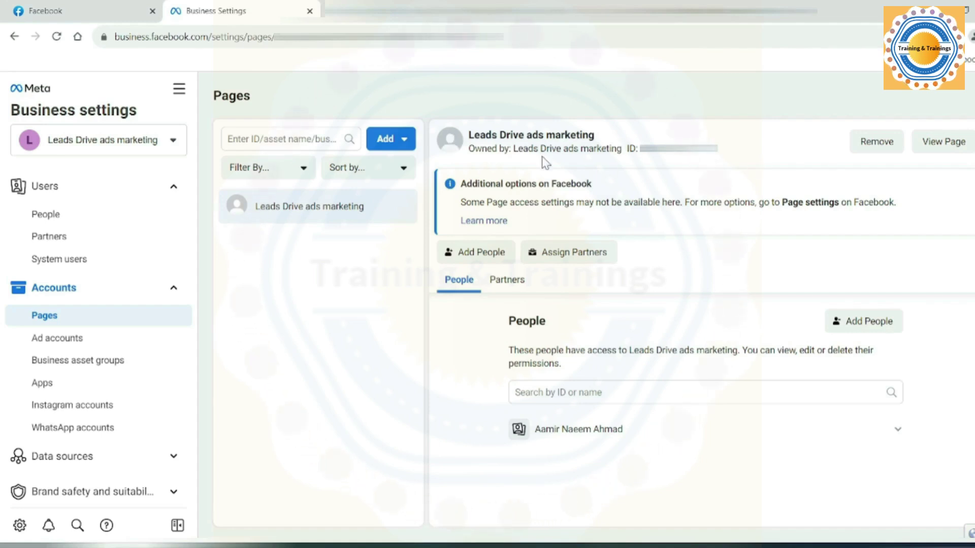
click(404, 141)
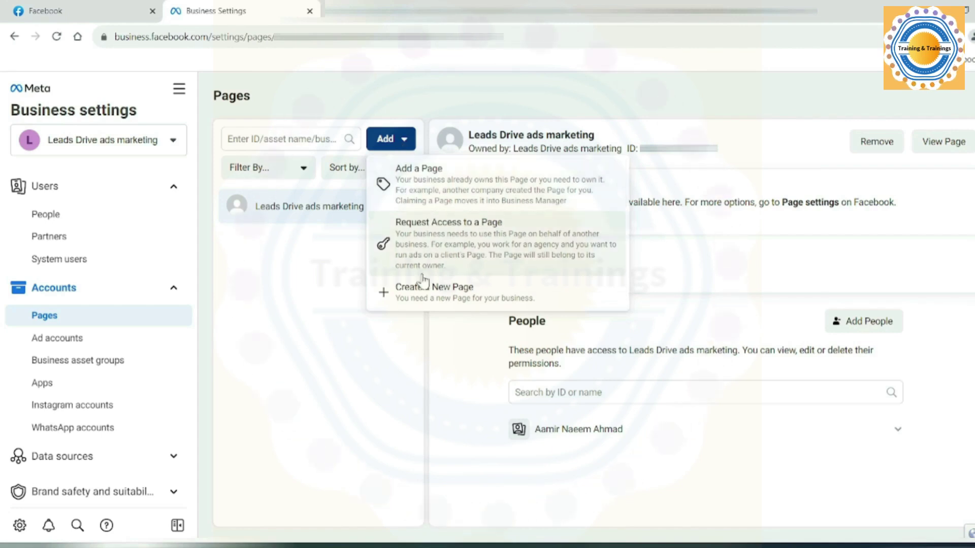
click(415, 180)
click(521, 283)
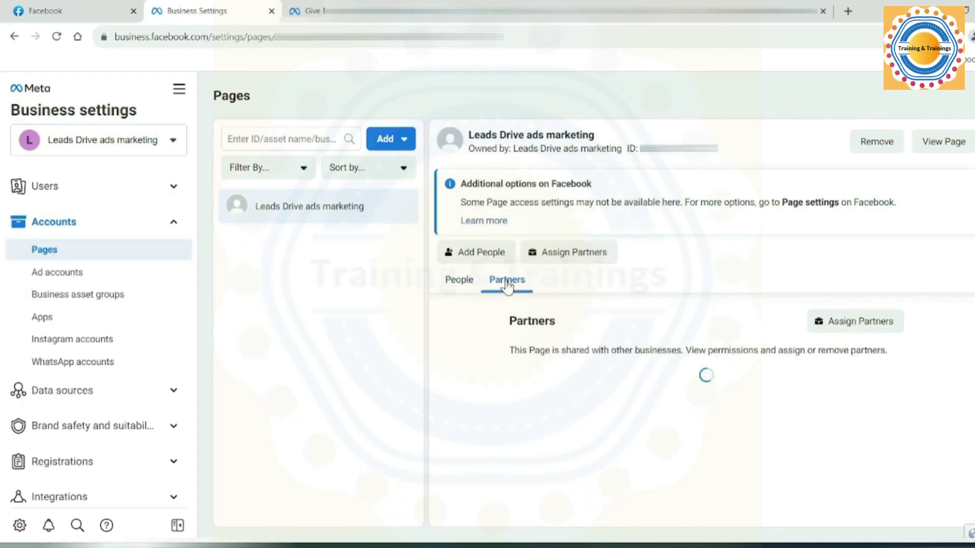
click(508, 280)
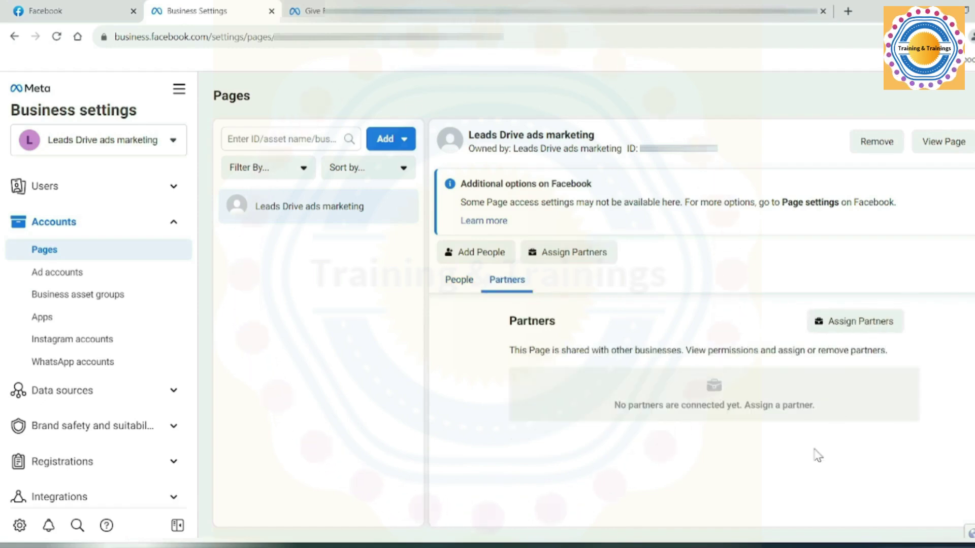
click(478, 253)
click(14, 36)
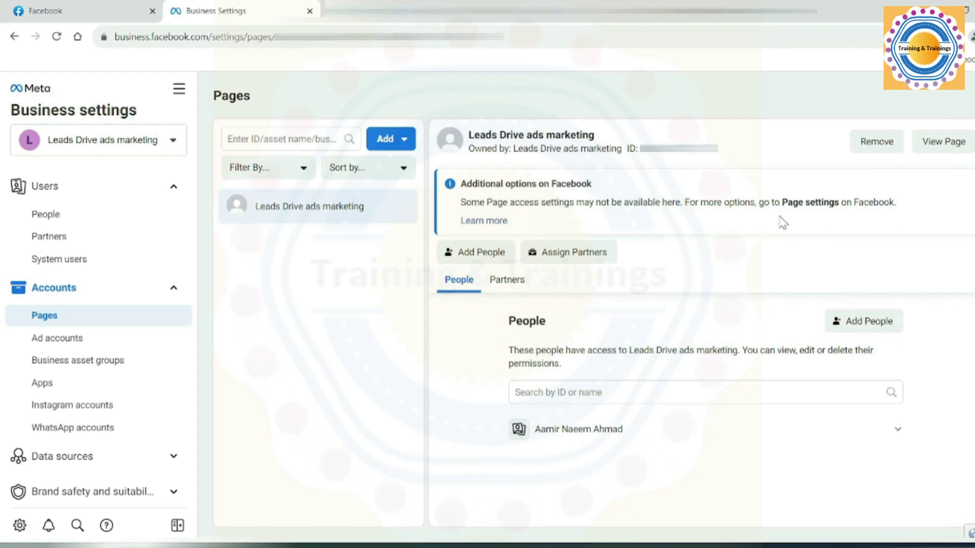
Step: Open the new Page on Facebook and check its About details
click(957, 152)
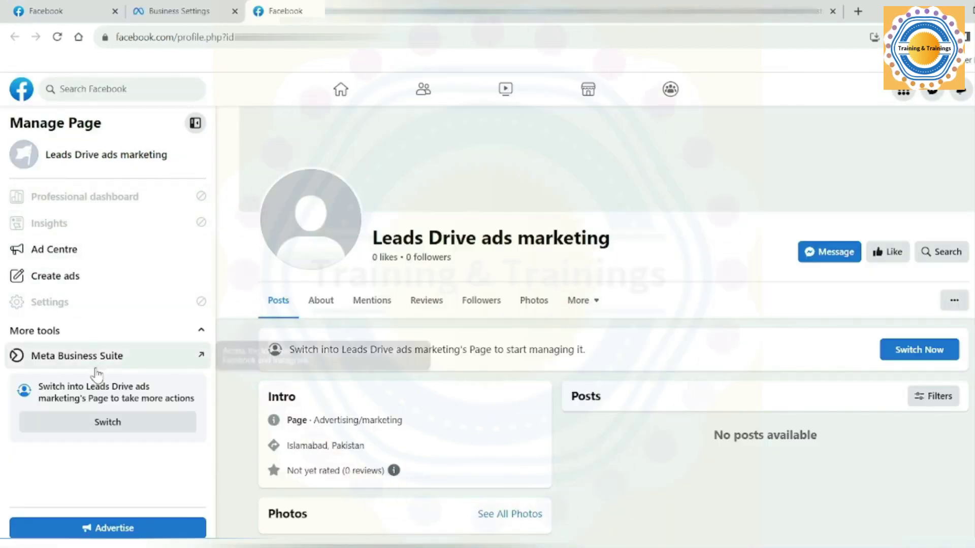
click(322, 300)
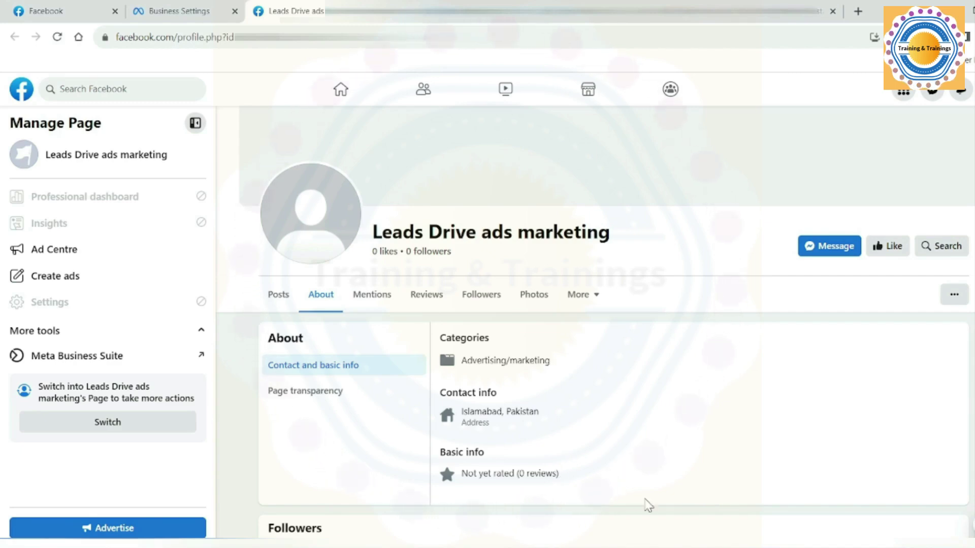
scroll(381, 420, down, 3)
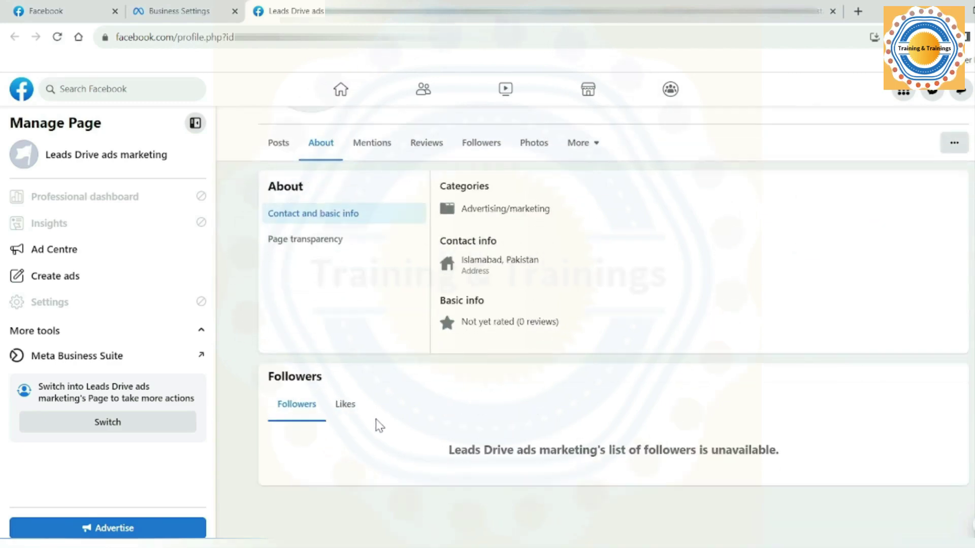
scroll(374, 475, up, 4)
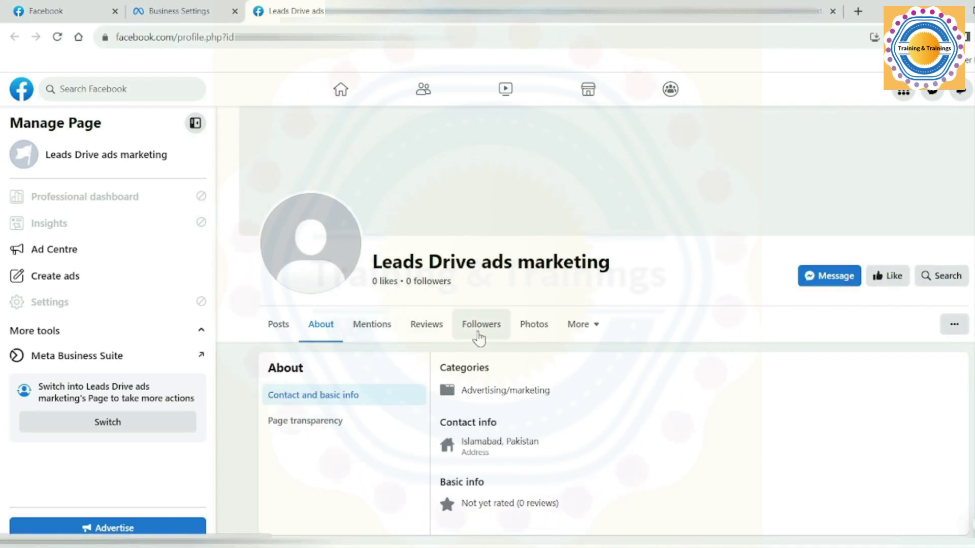
click(267, 332)
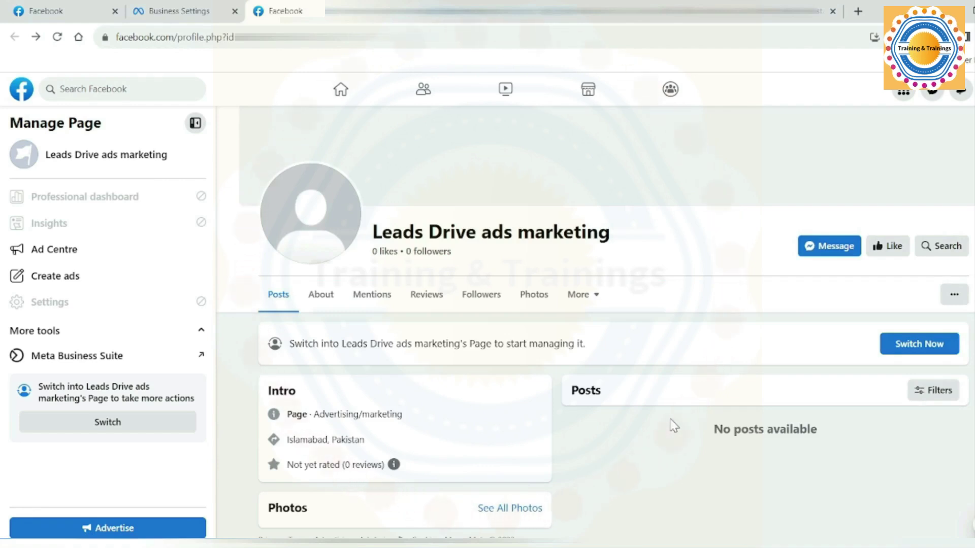
Step: Bring up the account menu's full list of profiles to switch into
click(201, 331)
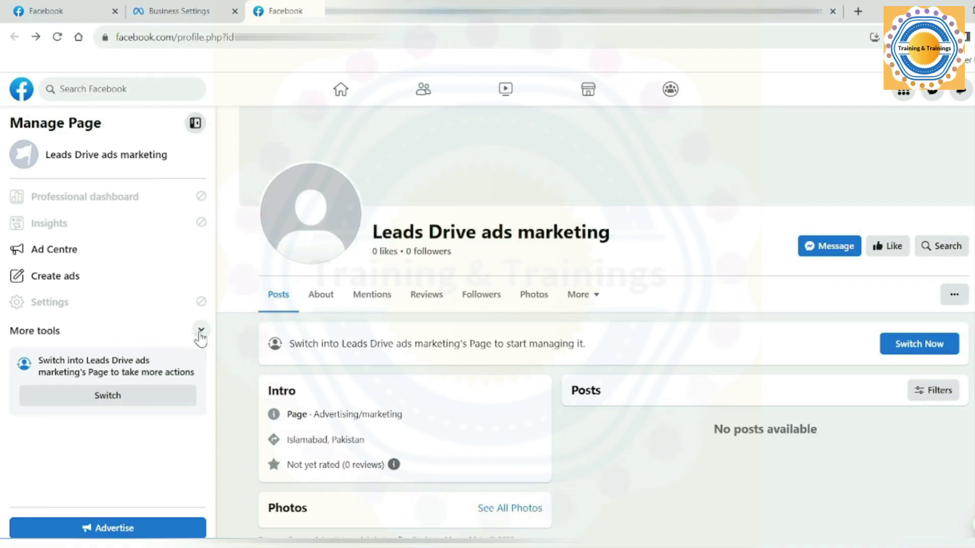
click(200, 333)
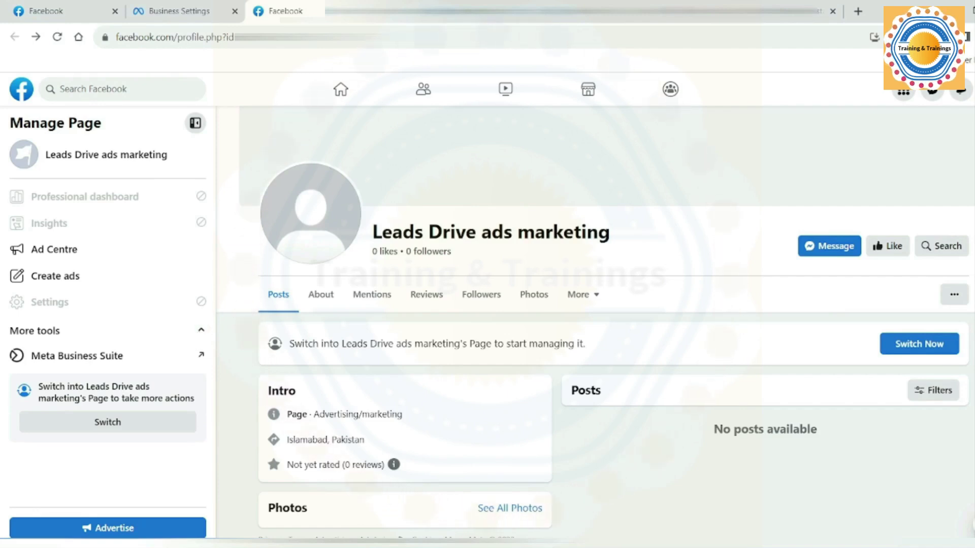
click(960, 90)
click(884, 178)
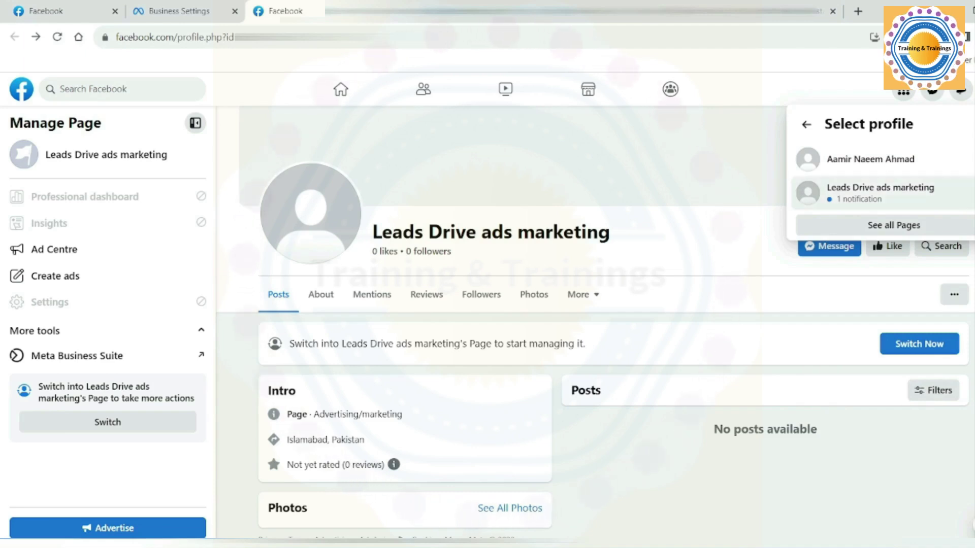
Step: Switch into the Leads Drive ads marketing Page and complete its three-tip welcome tour
click(880, 188)
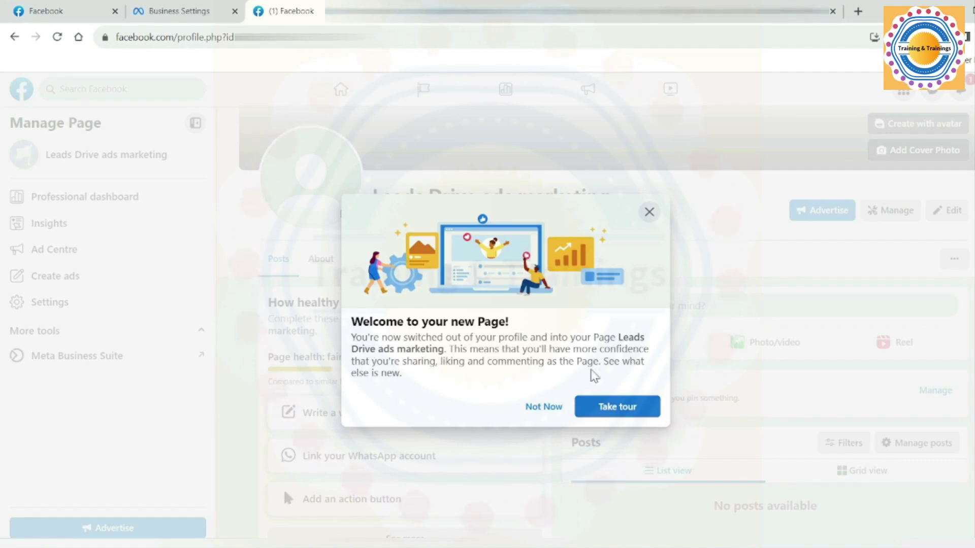
click(623, 411)
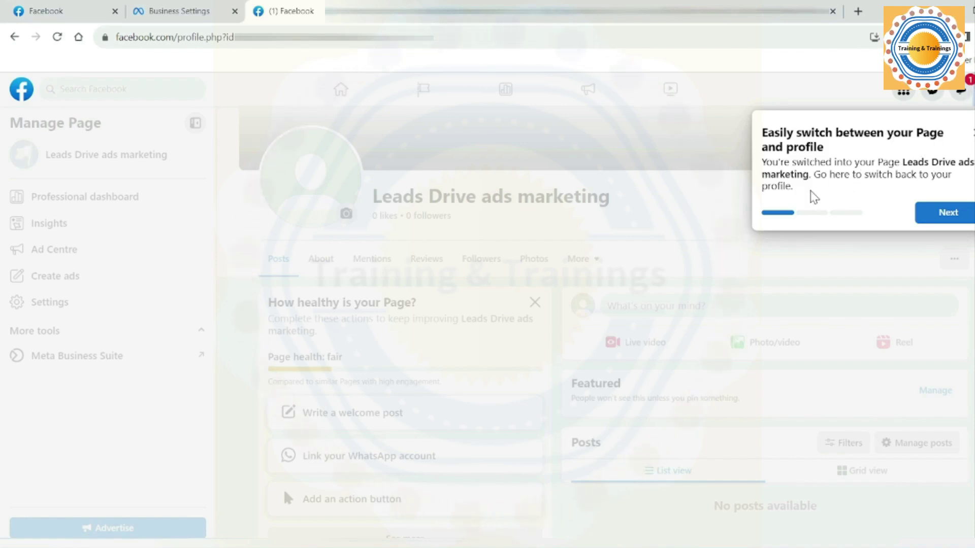
click(941, 216)
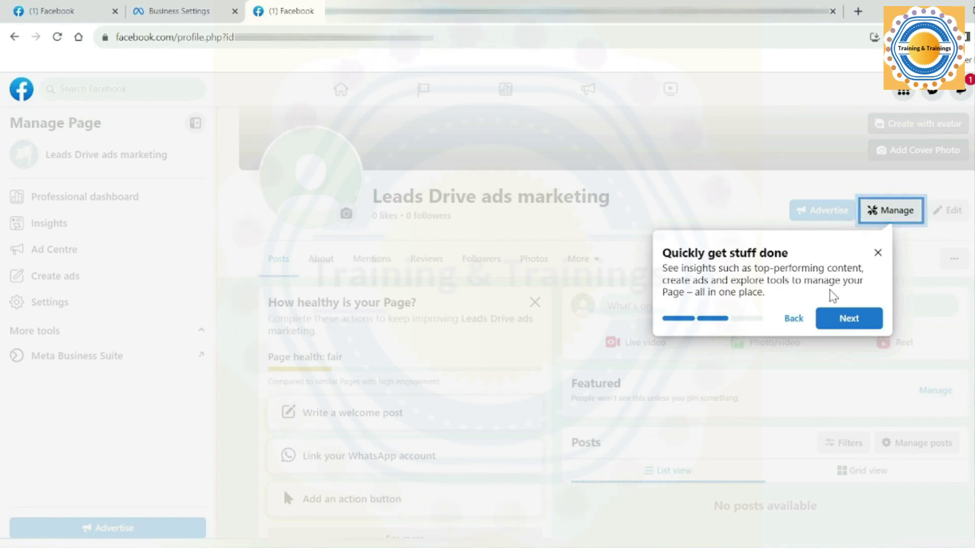
click(847, 325)
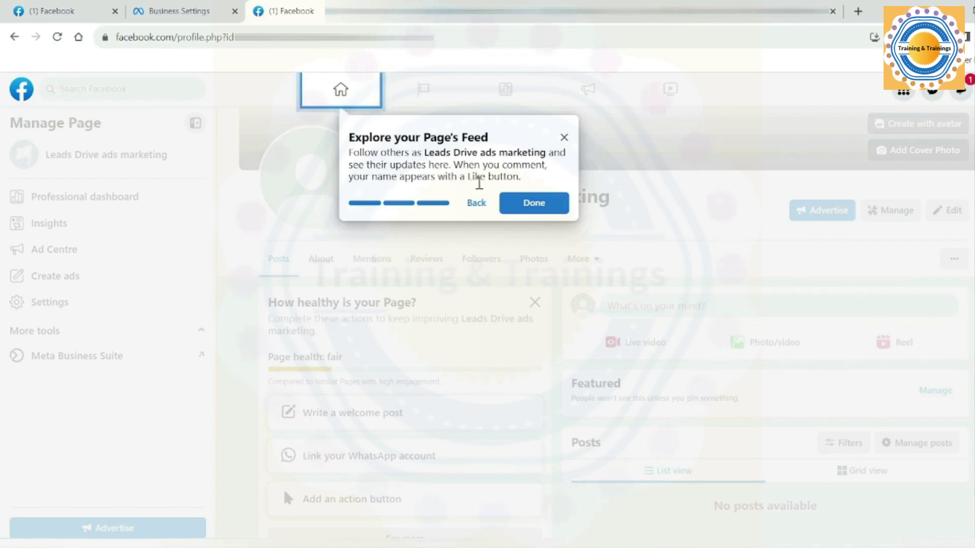
click(534, 203)
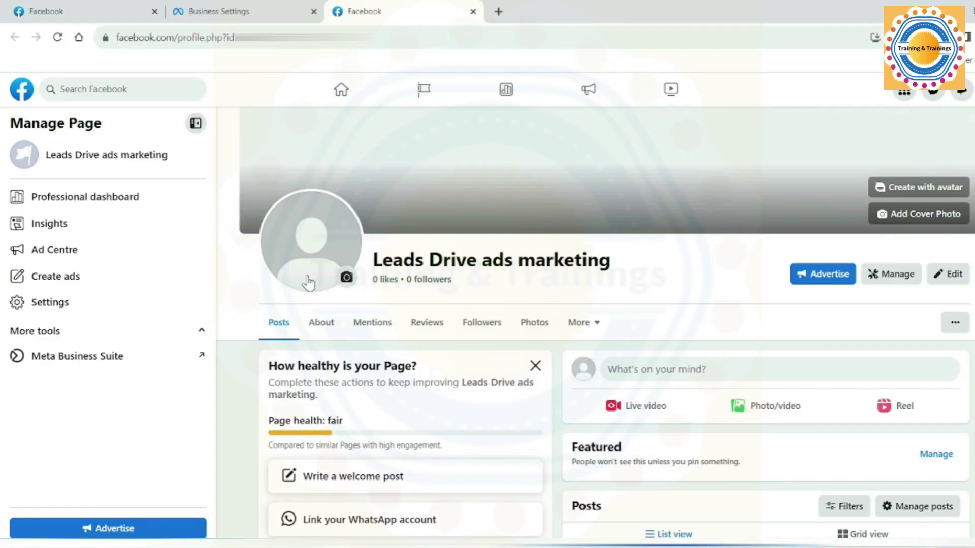
click(314, 284)
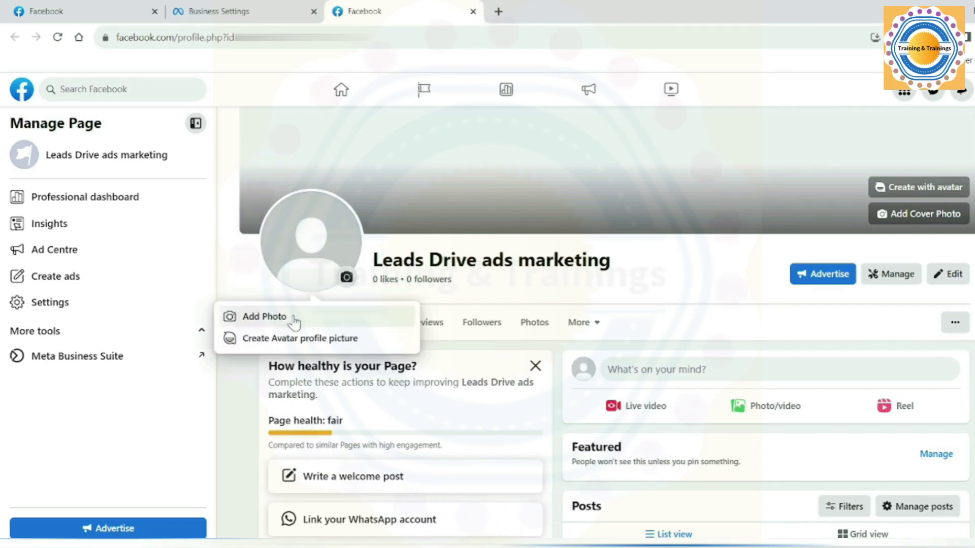
click(255, 320)
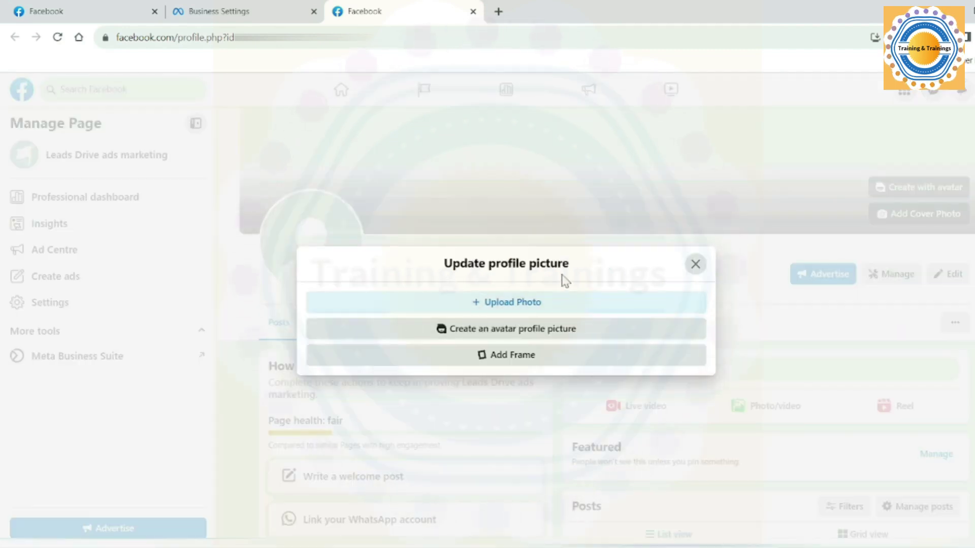
click(496, 315)
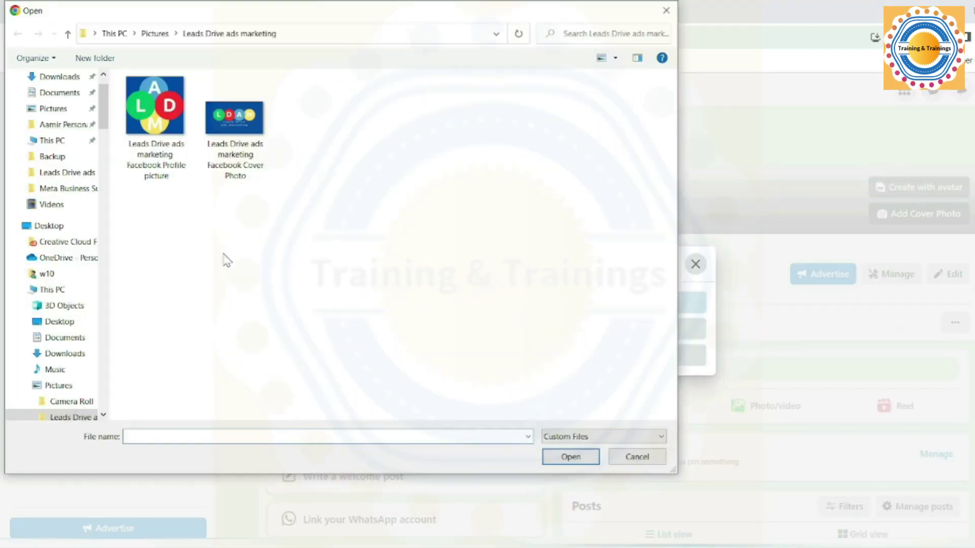
double_click(149, 120)
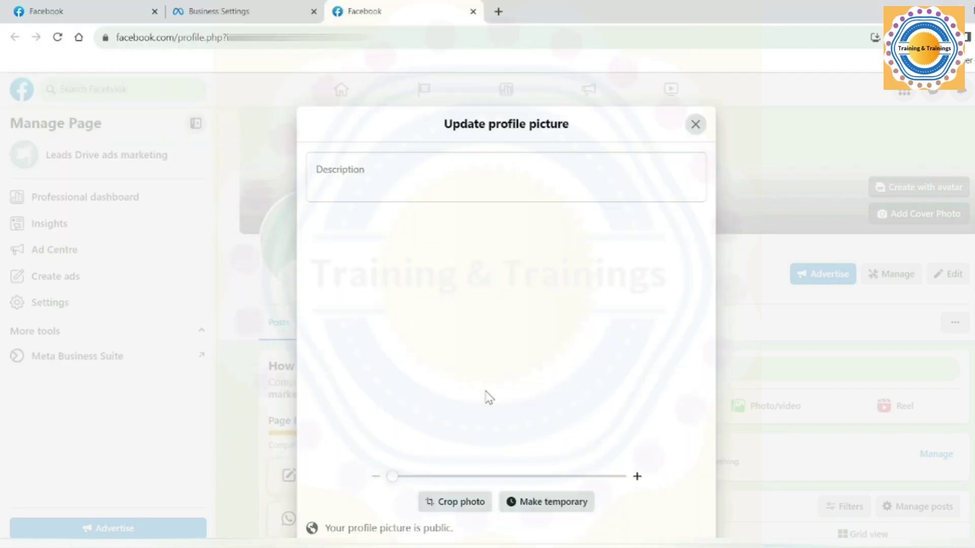
click(654, 173)
text(Fueling your Success by)
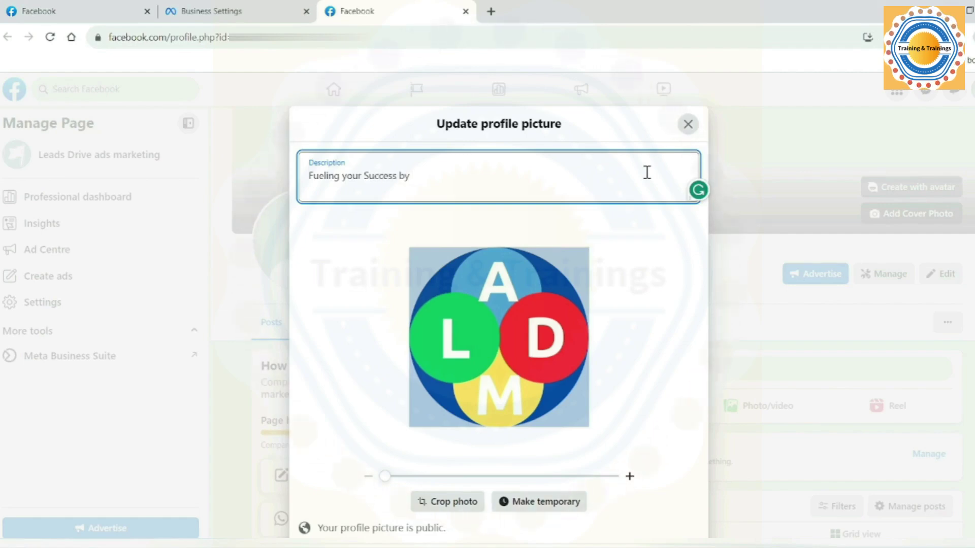
text( Leads Drive ads marketing.)
key(ctrl+minus)
key(ctrl+a)
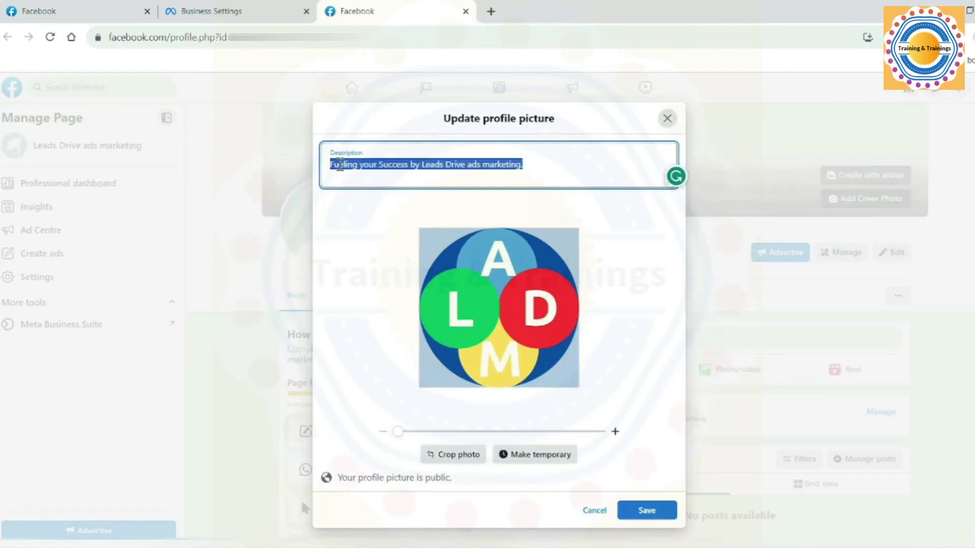
click(643, 511)
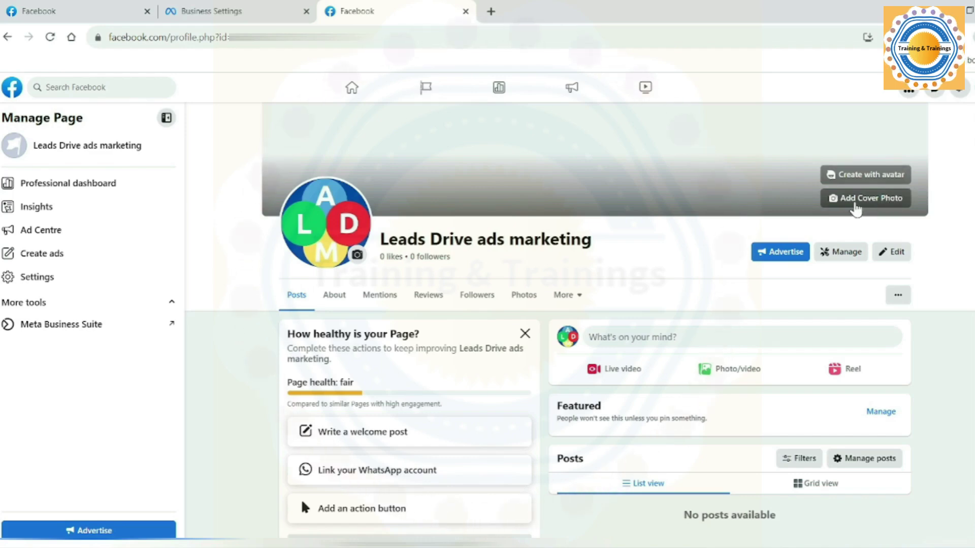
Step: Upload the LDAM 'Leads Drive ads marketing' banner file as the cover photo and save the changes
click(854, 203)
key(ctrl+plus)
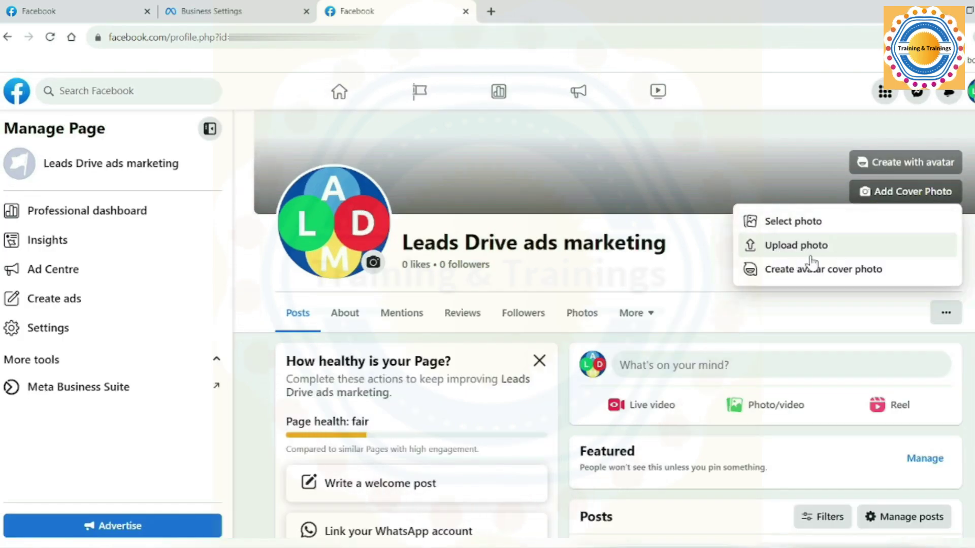
click(789, 253)
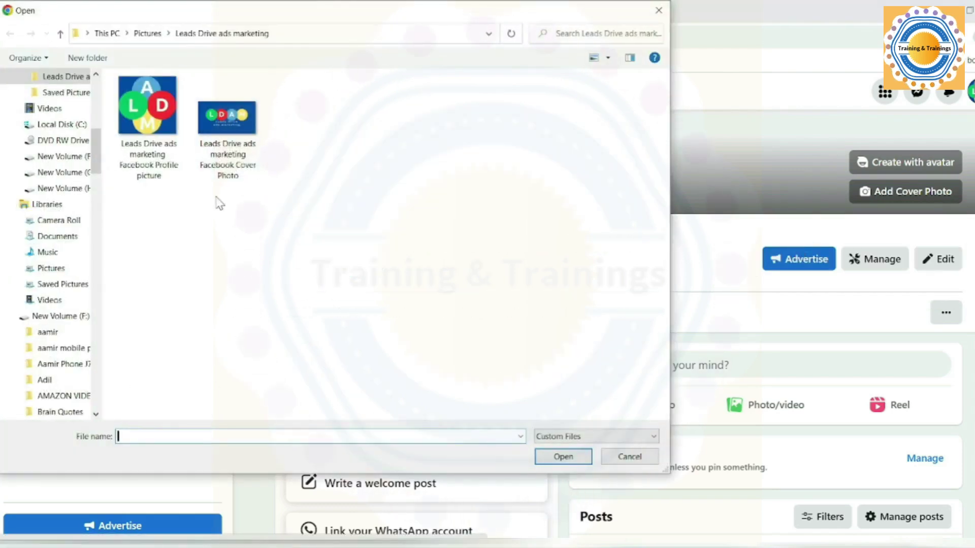
double_click(220, 133)
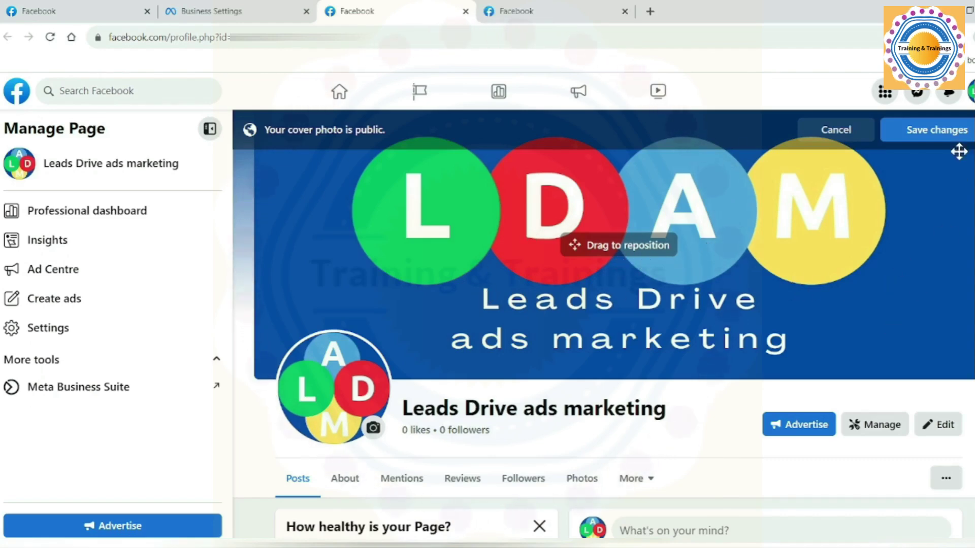
click(943, 130)
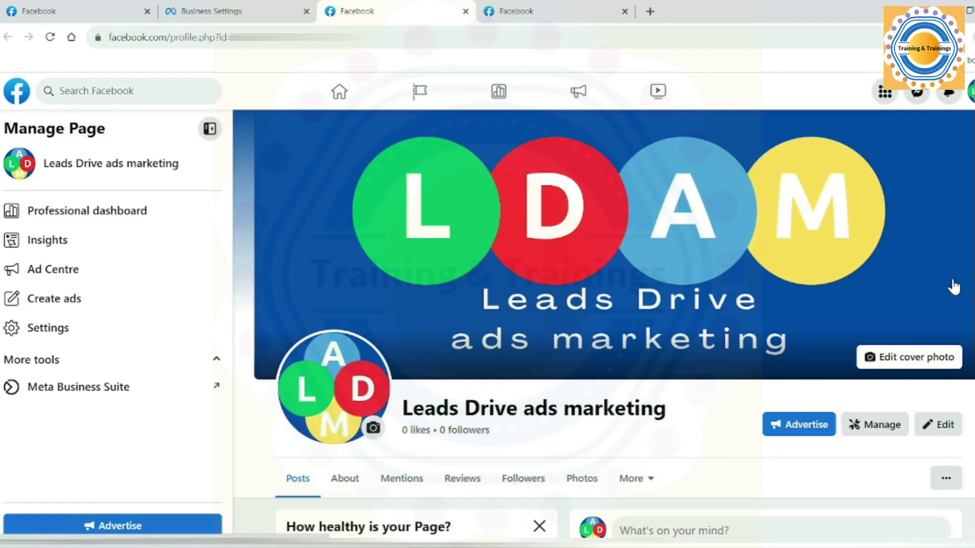
Step: Reload the Business Settings Pages view and open the Leads Drive ads marketing Page to scroll through it
click(214, 11)
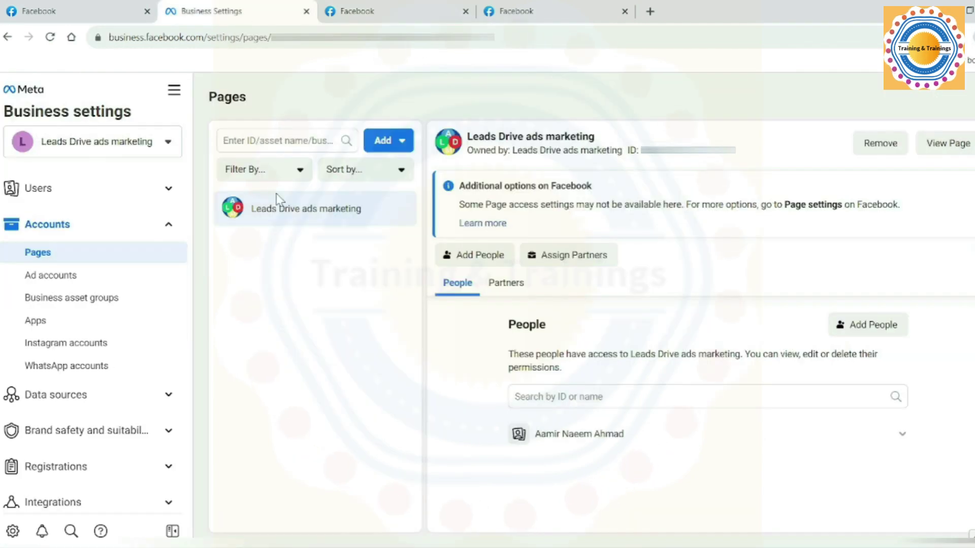
click(48, 38)
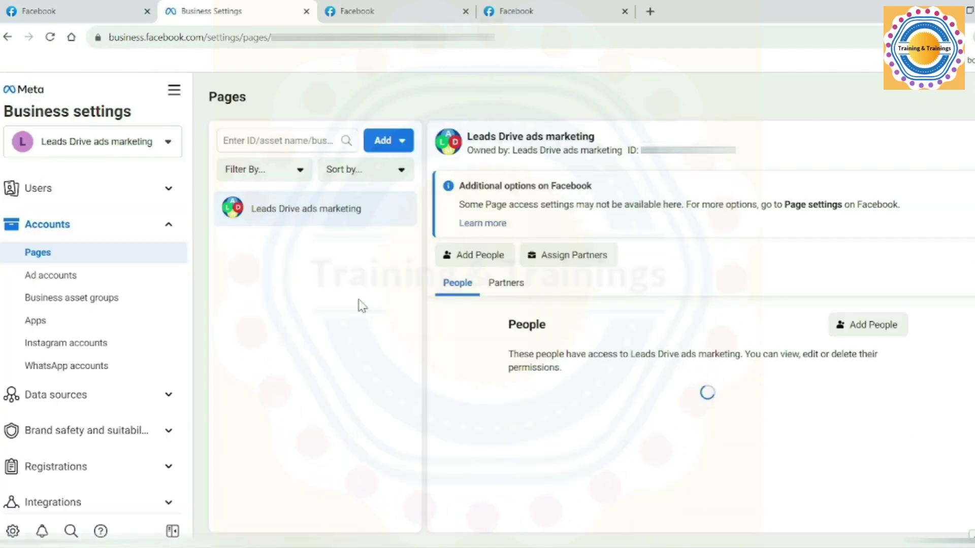
click(962, 147)
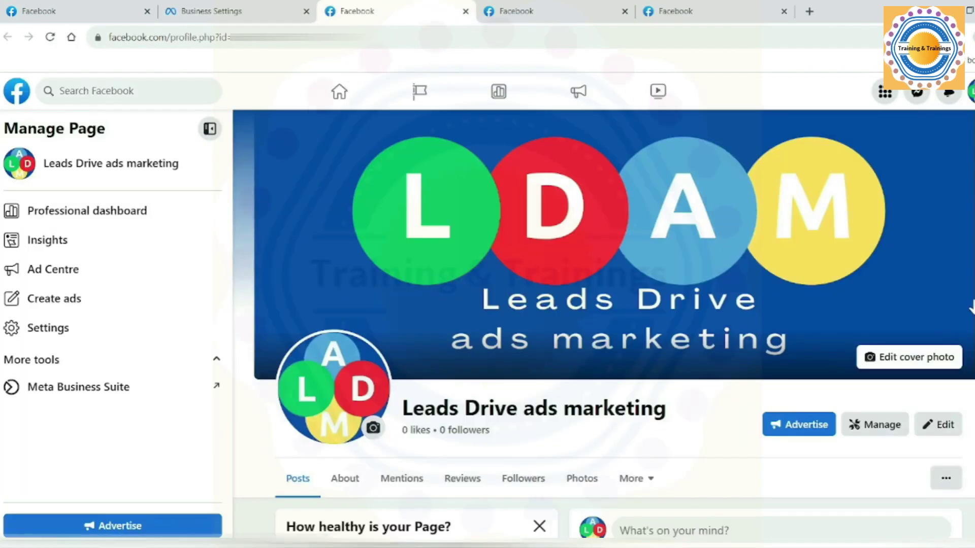
scroll(953, 320, down, 10)
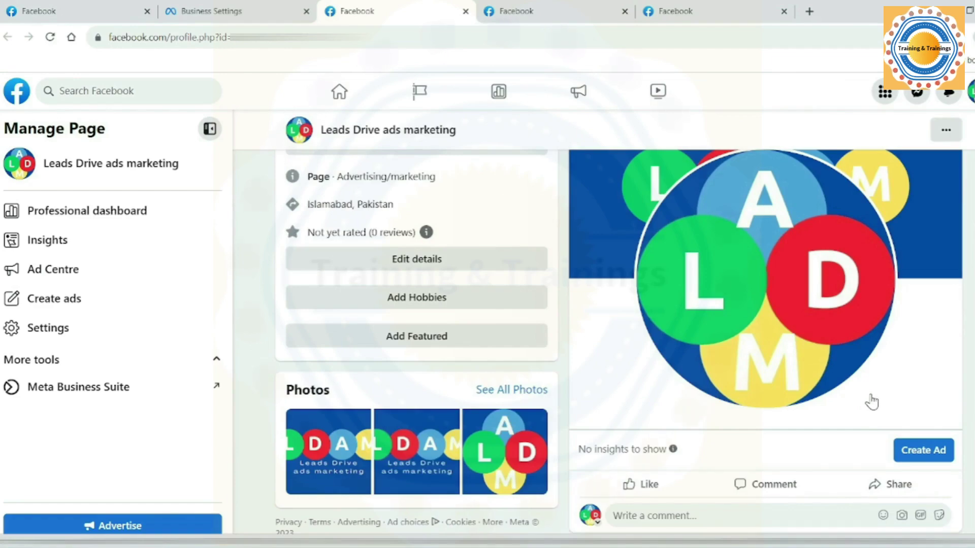
scroll(872, 402, up, 10)
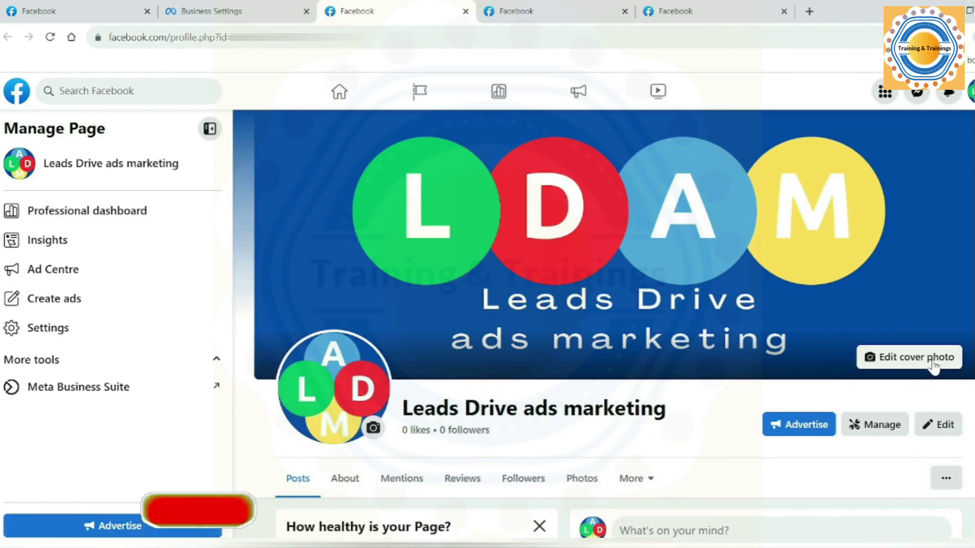
scroll(891, 332, down, 5)
scroll(895, 334, down, 4)
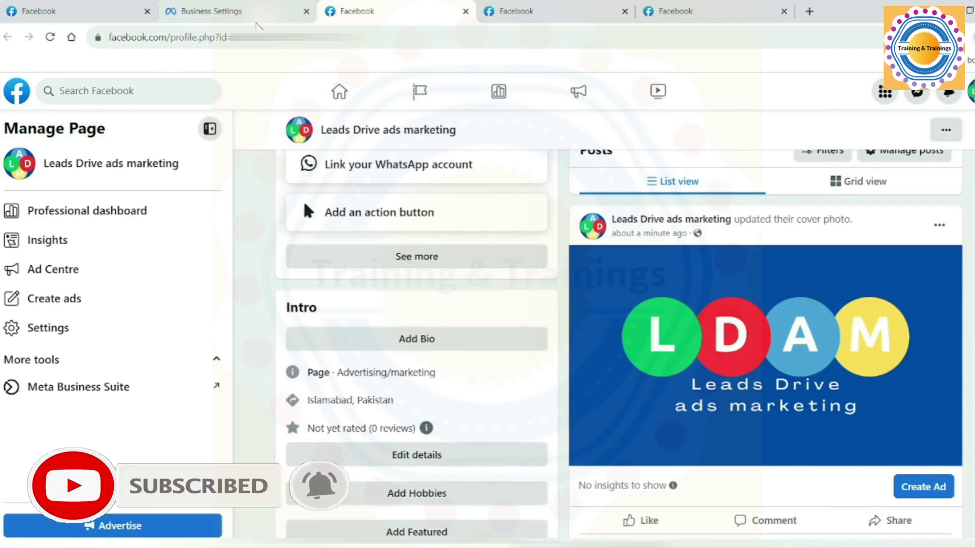
Step: Go back to Business Settings, open the business accounts list, and reload the Pages settings
key(ctrl+shift+Tab)
click(165, 142)
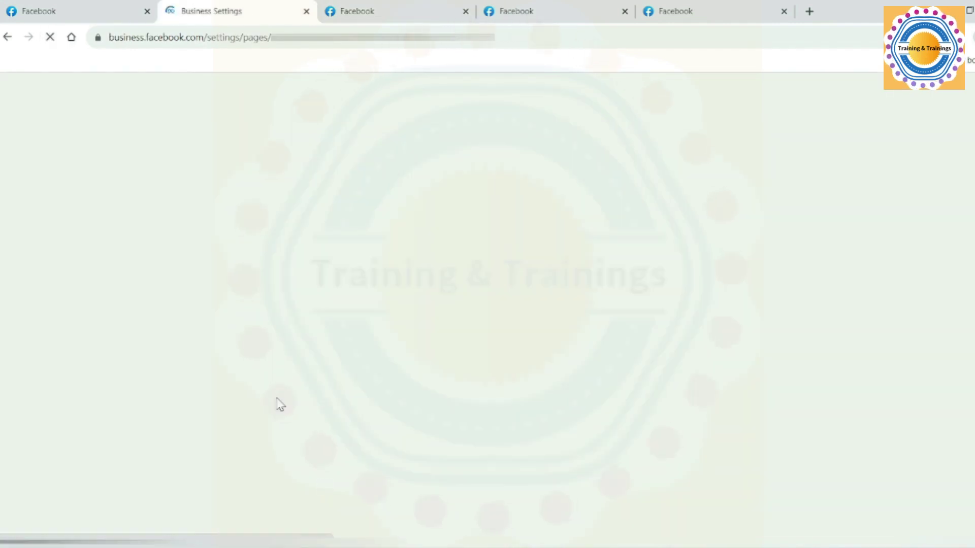
click(50, 36)
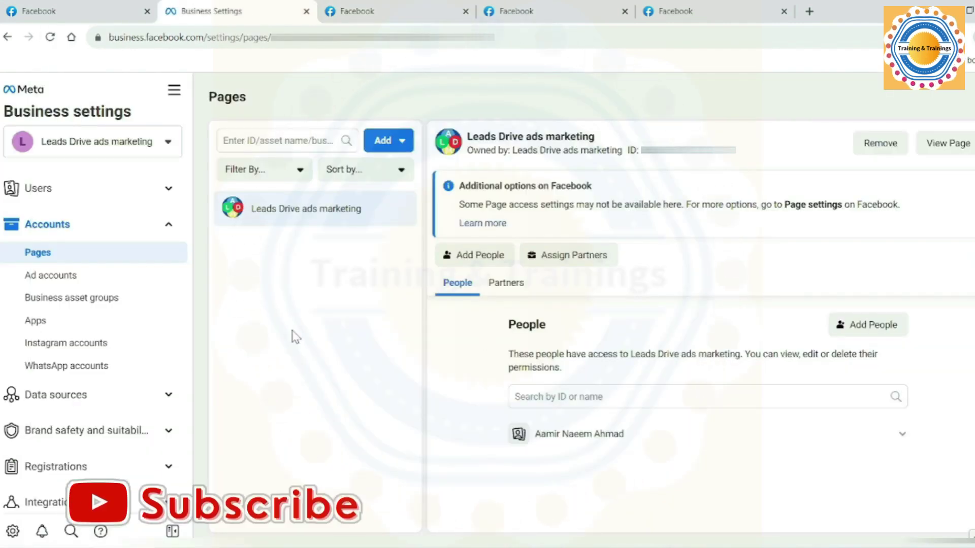